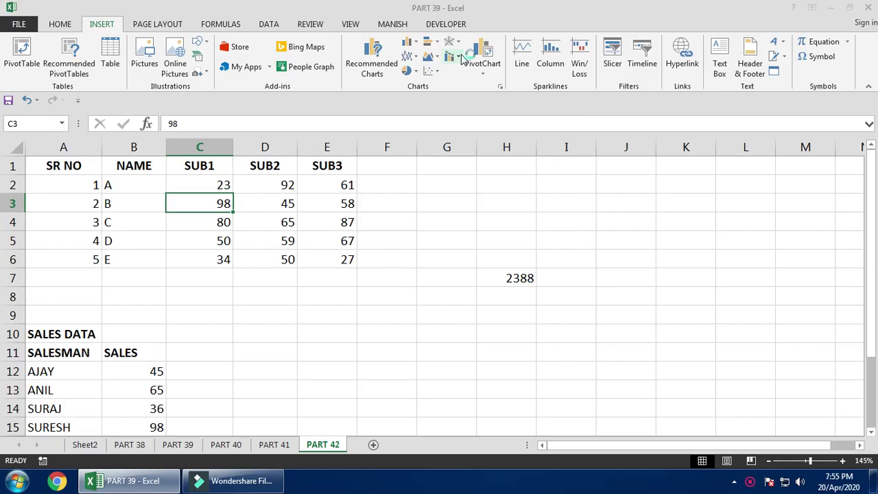
{"action": "key", "text": "F2"}
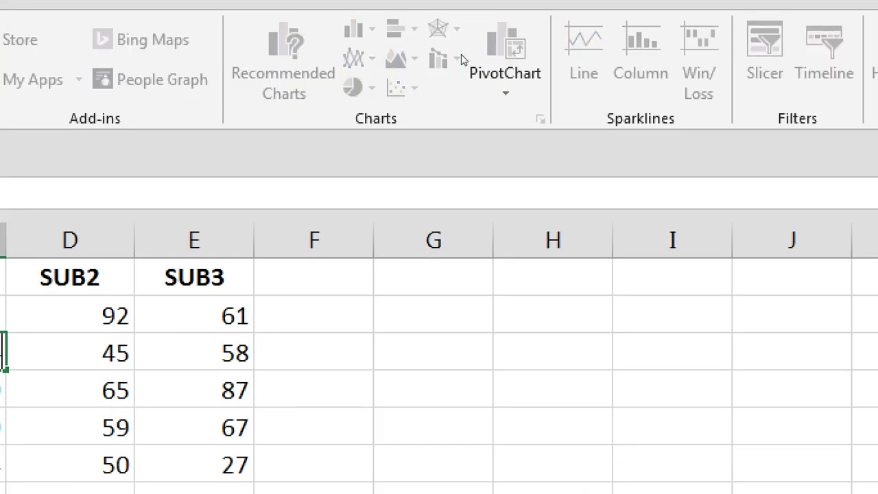
{"action": "key", "text": "Escape"}
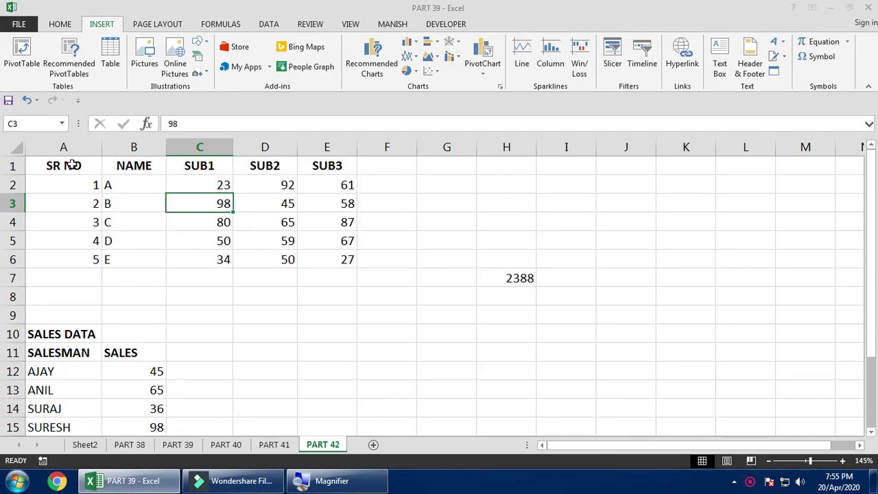
{"action": "left_click_drag", "start_coordinate": [72, 165], "coordinate": [324, 255]}
{"action": "left_click_drag", "start_coordinate": [146, 171], "coordinate": [327, 262]}
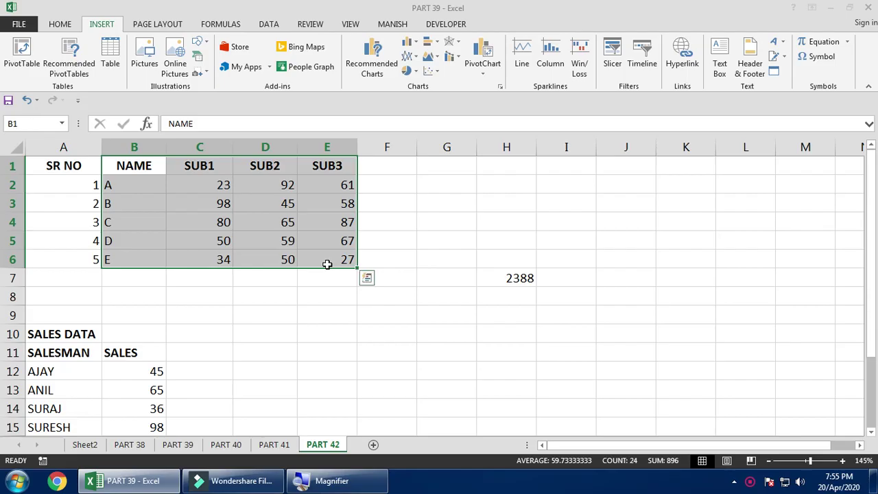
- Clear the stray value in cell H7 and create a default column chart of B1:E6 on its own chart sheet
{"action": "left_click", "coordinate": [526, 279]}
{"action": "key", "text": "Delete"}
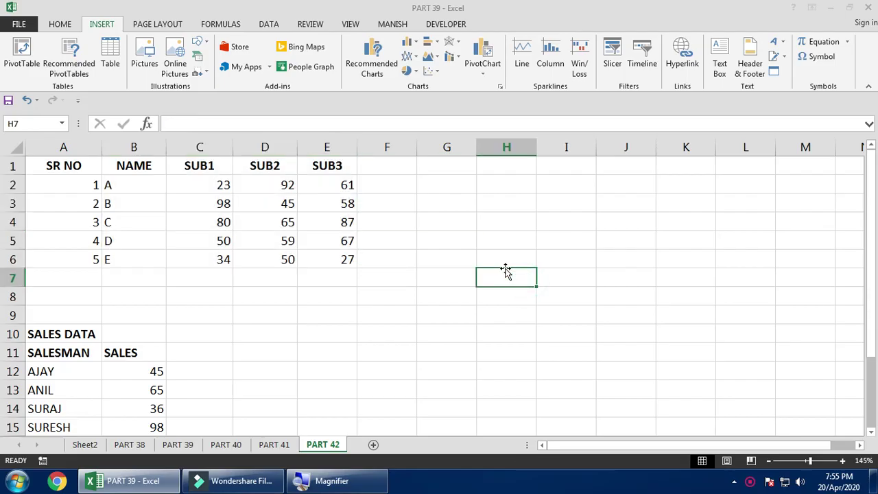
{"action": "left_click_drag", "start_coordinate": [137, 165], "coordinate": [337, 249]}
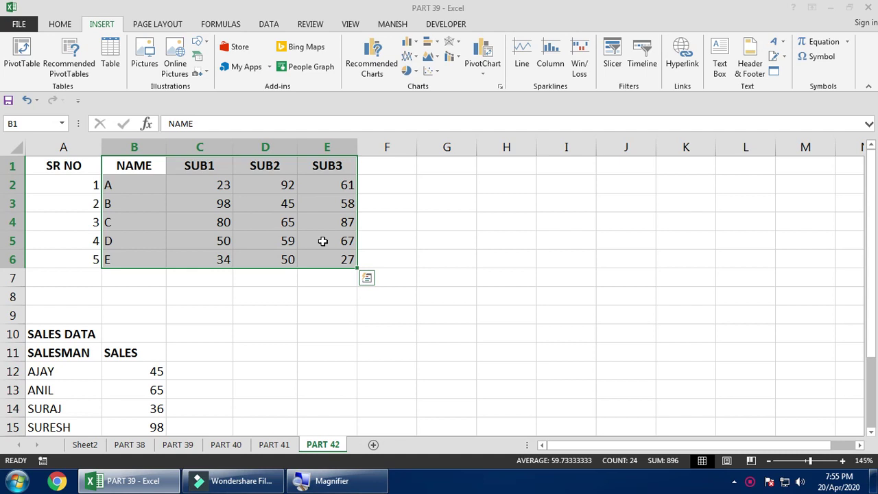
{"action": "key", "text": "F11"}
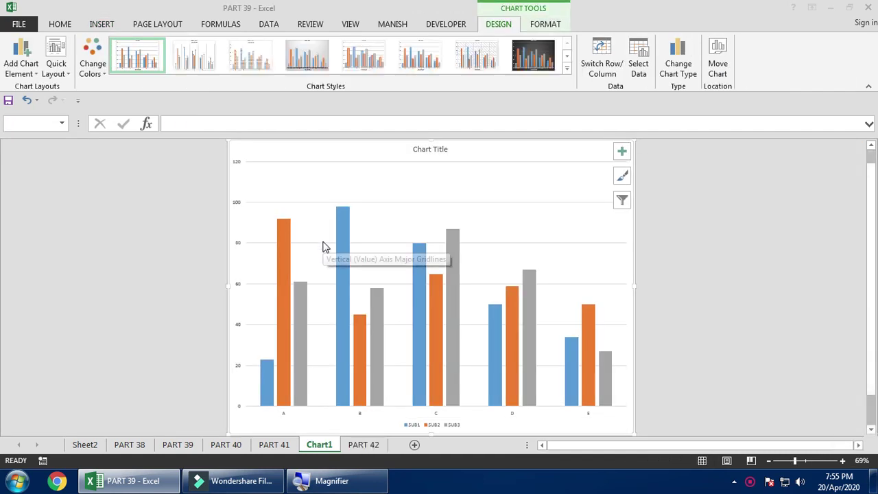
- Compare the Chart1 sheet with its source table on PART 42, ending on PART 42
{"action": "left_click", "coordinate": [367, 448]}
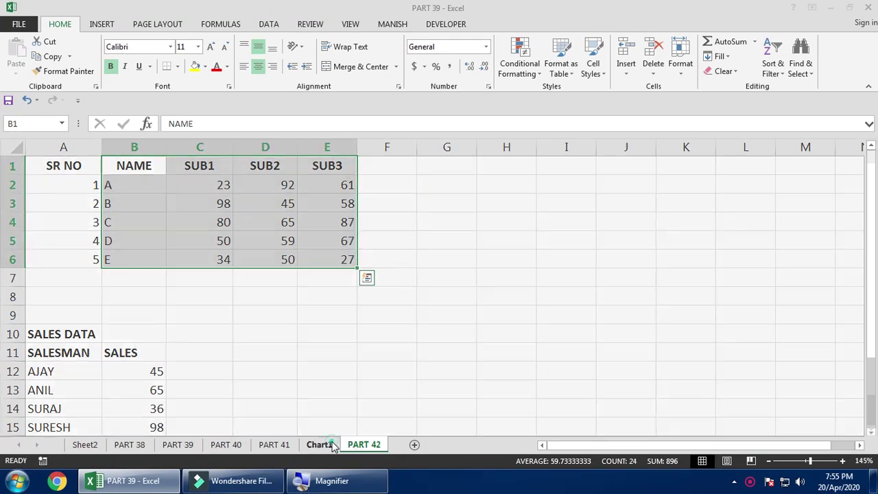
{"action": "left_click", "coordinate": [319, 444]}
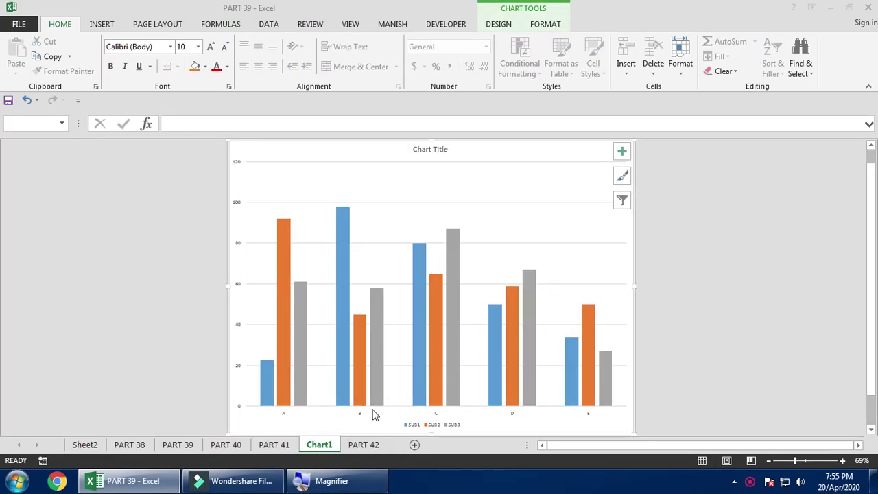
{"action": "left_click", "coordinate": [374, 445]}
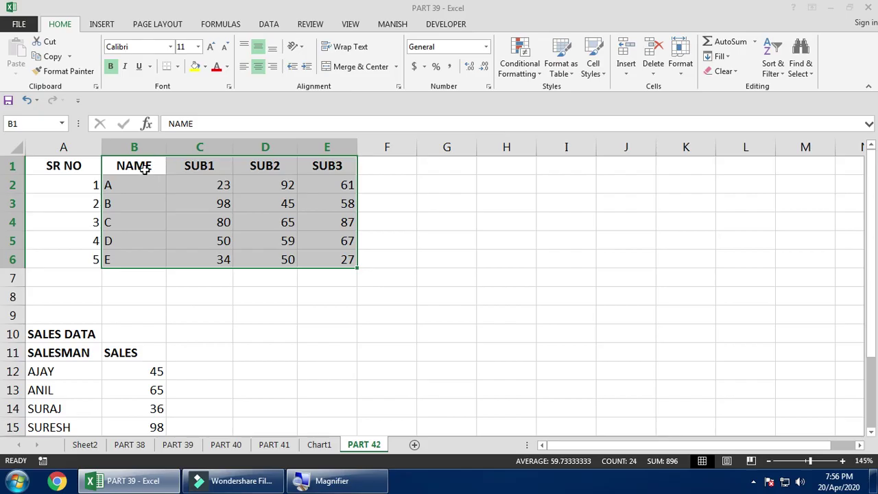
- Preview the recommended chart types for B1:E6, such as Clustered Column, Stacked Area and 100% Stacked Column, without inserting any
{"action": "left_click", "coordinate": [102, 24]}
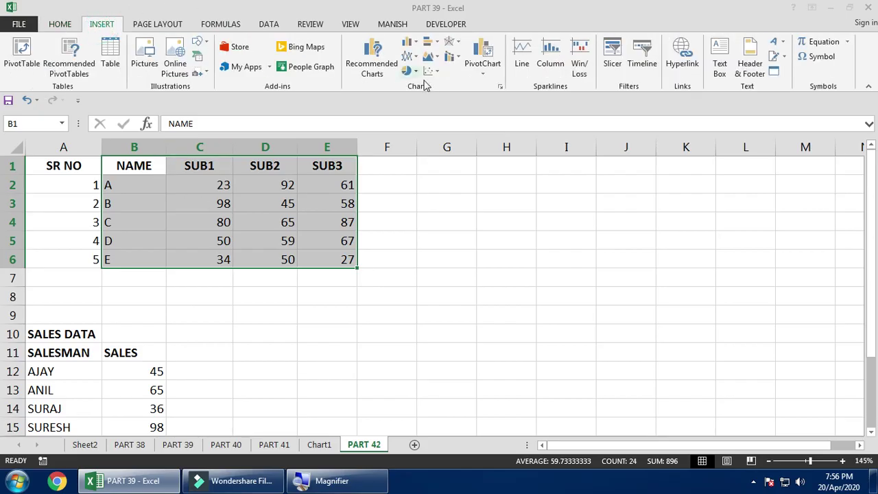
{"action": "left_click", "coordinate": [371, 70]}
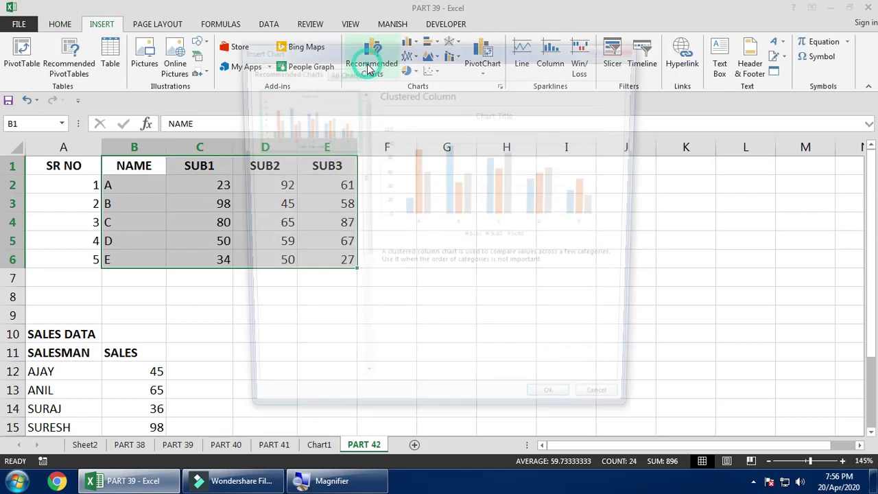
{"action": "left_click_drag", "start_coordinate": [399, 54], "coordinate": [580, 49]}
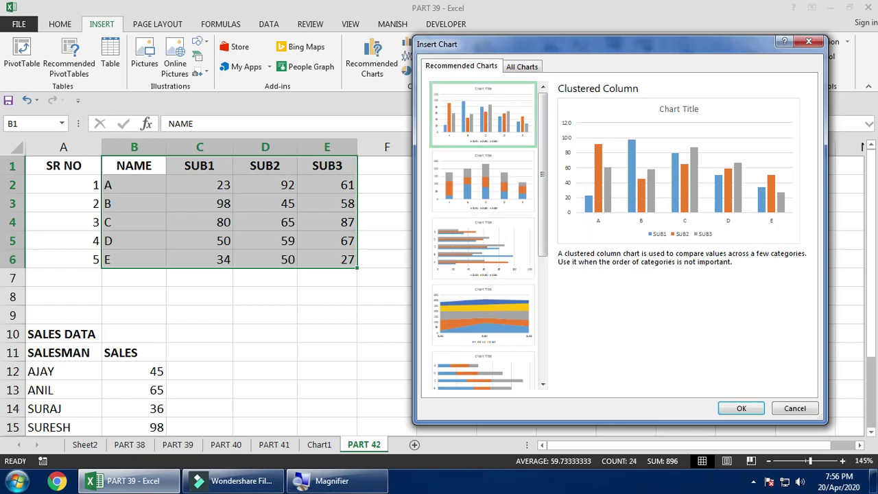
{"action": "left_click", "coordinate": [476, 173]}
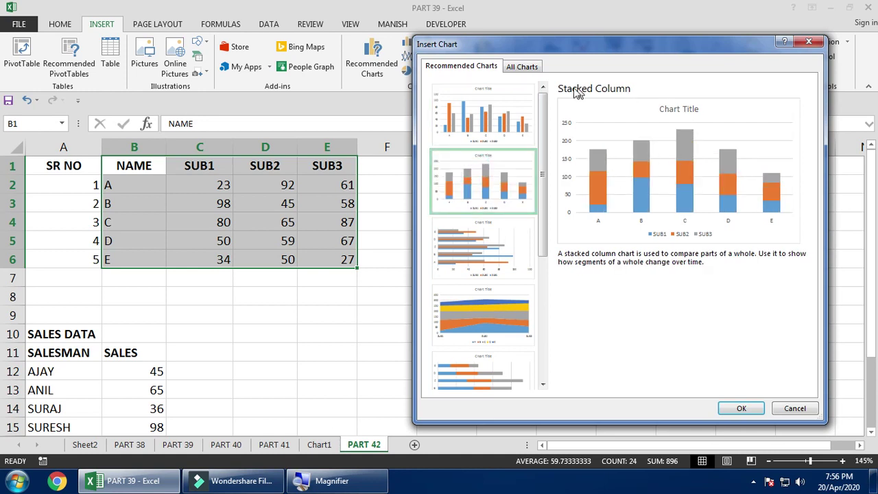
{"action": "left_click", "coordinate": [525, 133]}
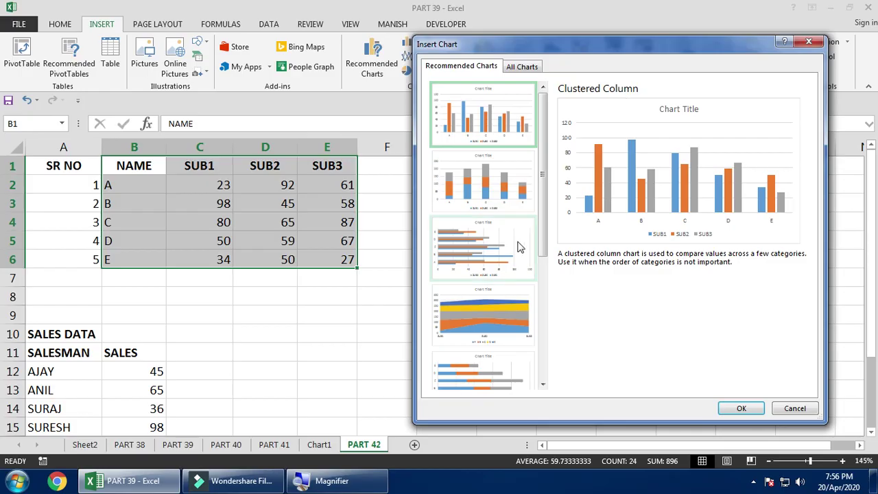
{"action": "left_click", "coordinate": [514, 177]}
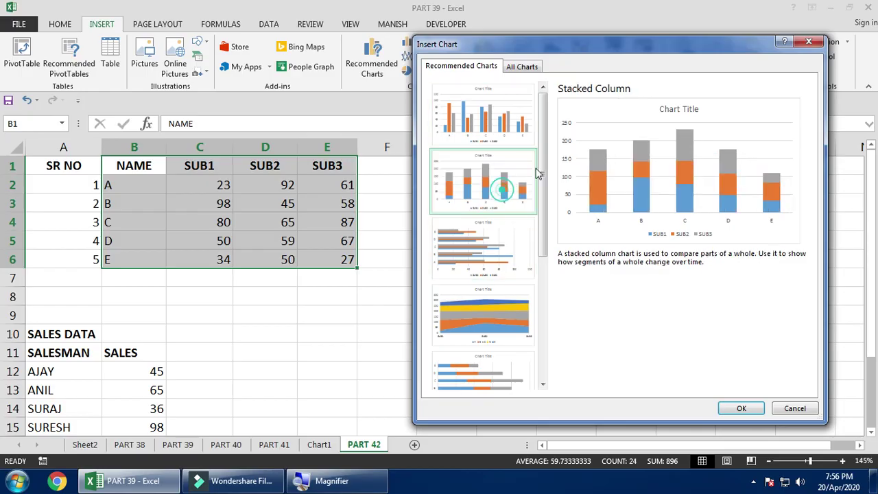
{"action": "left_click", "coordinate": [492, 267]}
{"action": "left_click", "coordinate": [525, 336]}
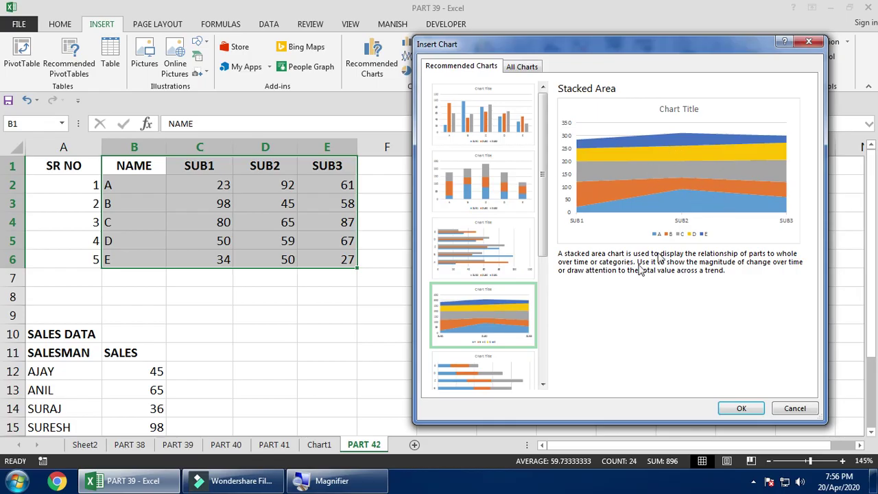
{"action": "left_click", "coordinate": [507, 369]}
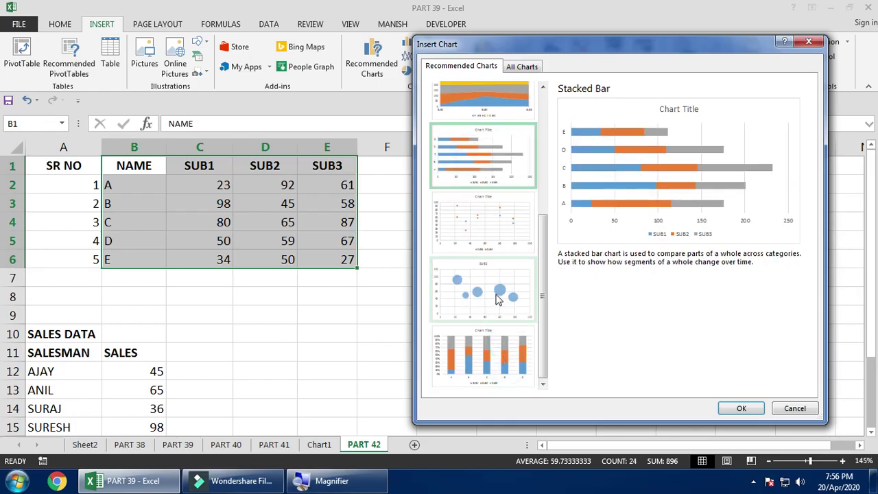
{"action": "left_click", "coordinate": [499, 299]}
{"action": "left_click", "coordinate": [501, 348]}
{"action": "scroll", "coordinate": [511, 213], "scroll_direction": "up", "scroll_amount": 3}
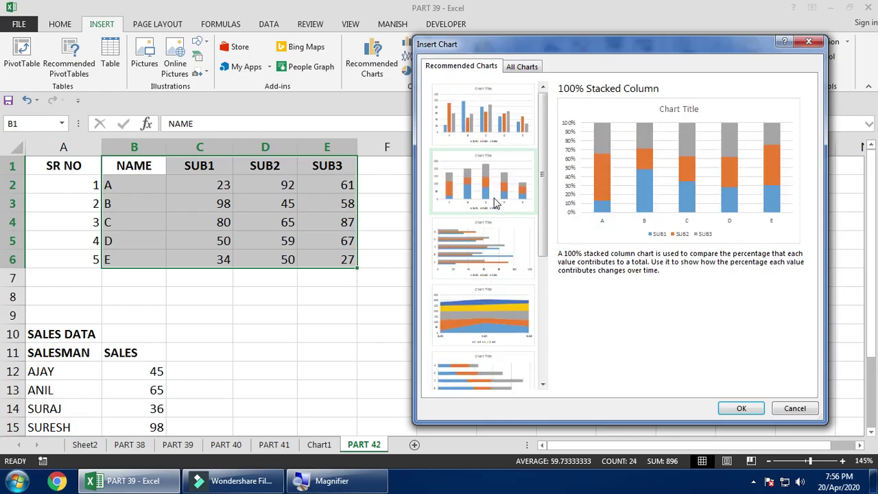
{"action": "left_click", "coordinate": [507, 139]}
{"action": "left_click", "coordinate": [795, 408]}
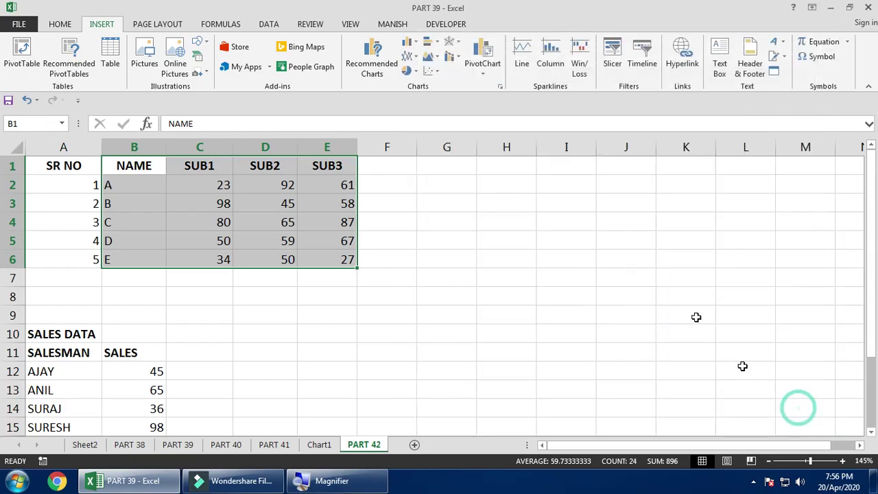
- Preview the available column, line and bar chart types on the selected name and subject data
{"action": "left_click", "coordinate": [415, 44]}
{"action": "left_click", "coordinate": [415, 43]}
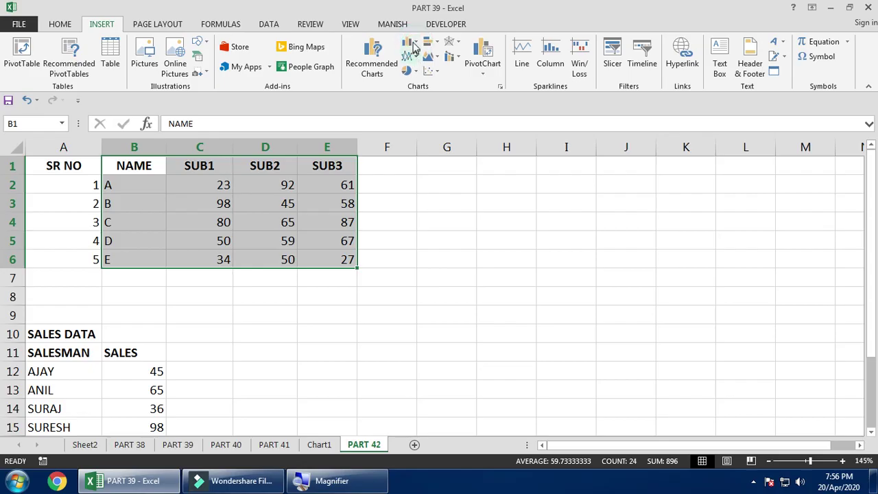
{"action": "left_click", "coordinate": [412, 44]}
{"action": "left_click", "coordinate": [411, 44]}
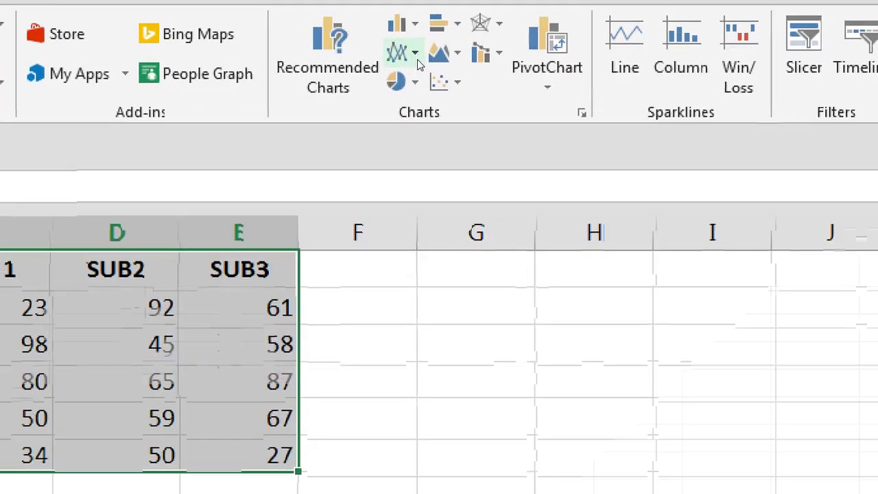
{"action": "left_click", "coordinate": [416, 58]}
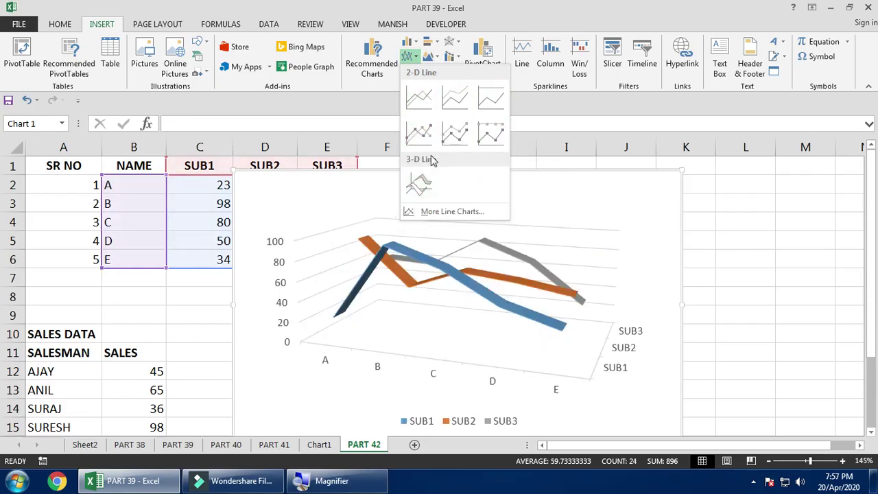
{"action": "left_click", "coordinate": [430, 41]}
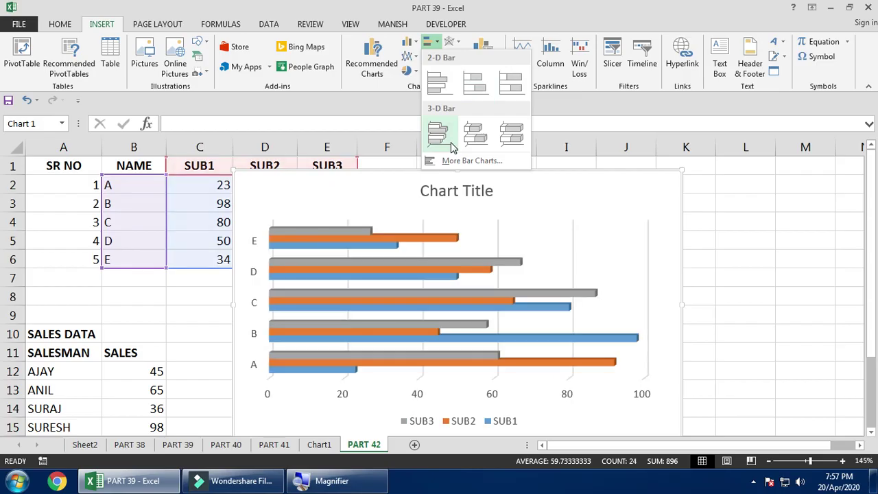
{"action": "left_click", "coordinate": [429, 41]}
- Insert a 2-D clustered column chart of B1:E6 and place it beside the table, starting around column F
{"action": "left_click", "coordinate": [409, 42]}
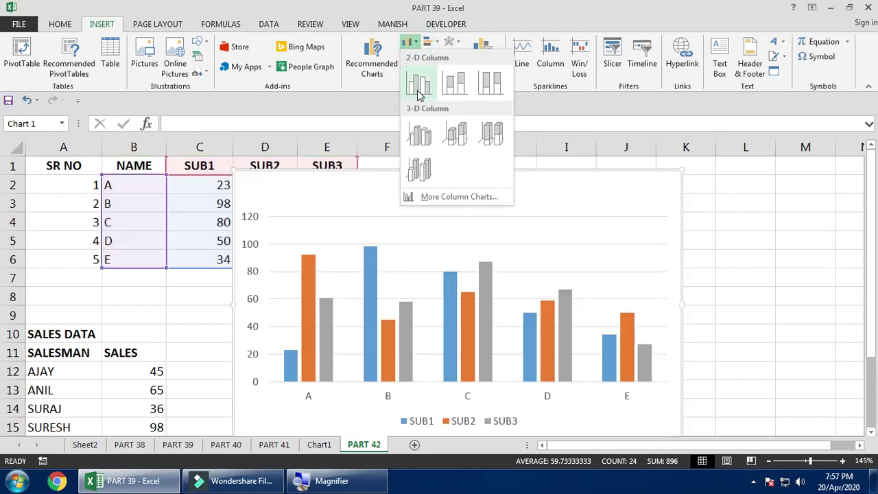
{"action": "left_click", "coordinate": [419, 95]}
{"action": "mouse_move", "coordinate": [310, 190]}
{"action": "left_mouse_down"}
{"action": "mouse_move", "coordinate": [447, 187]}
{"action": "mouse_move", "coordinate": [442, 181]}
{"action": "left_mouse_up"}
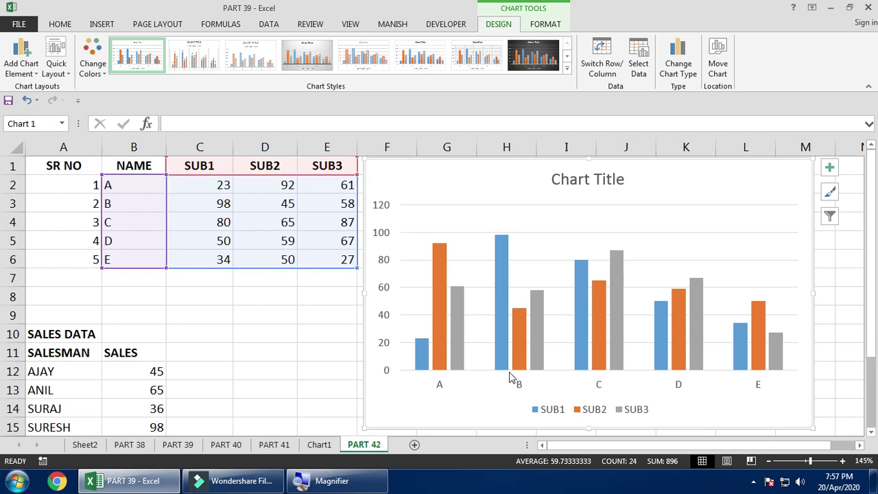
- Try the legend at different places within the chart and return it below the horizontal axis
{"action": "left_click", "coordinate": [614, 408]}
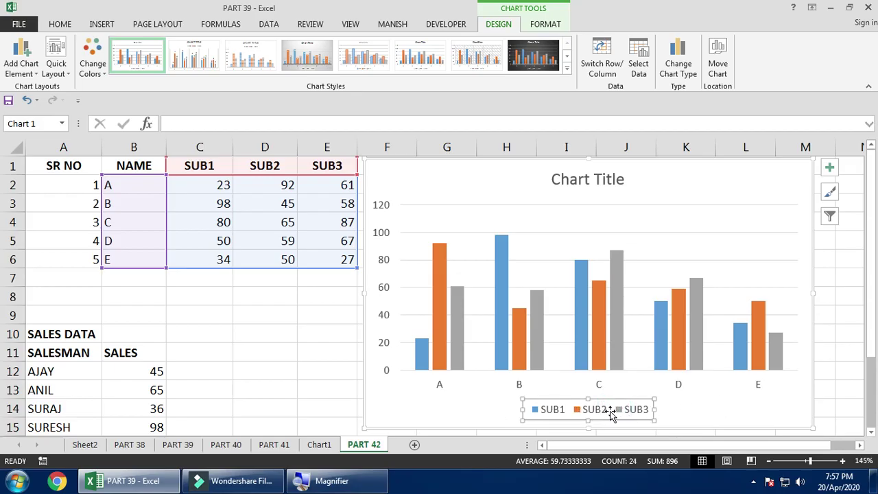
{"action": "left_click_drag", "start_coordinate": [611, 411], "coordinate": [724, 218]}
{"action": "left_click_drag", "start_coordinate": [750, 172], "coordinate": [478, 176]}
{"action": "left_click_drag", "start_coordinate": [478, 177], "coordinate": [599, 357]}
{"action": "left_click_drag", "start_coordinate": [614, 321], "coordinate": [617, 326]}
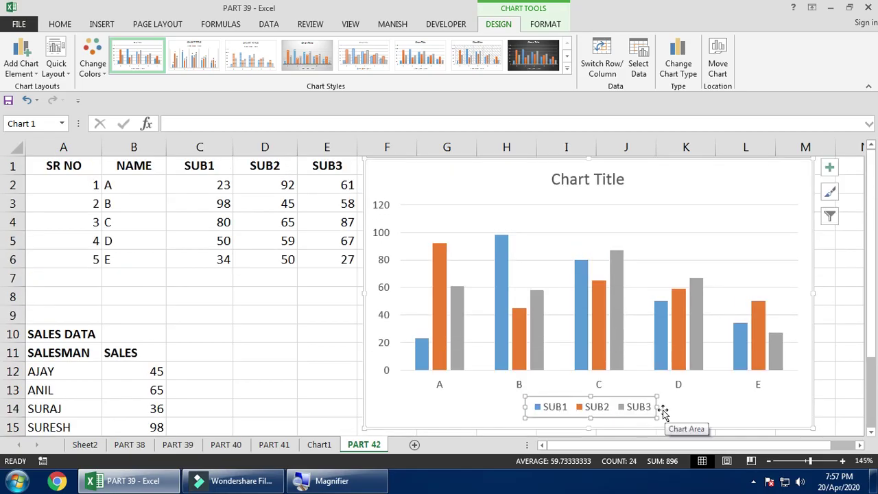
- Apply chart Style 4 to the clustered column chart
{"action": "mouse_move", "coordinate": [425, 363]}
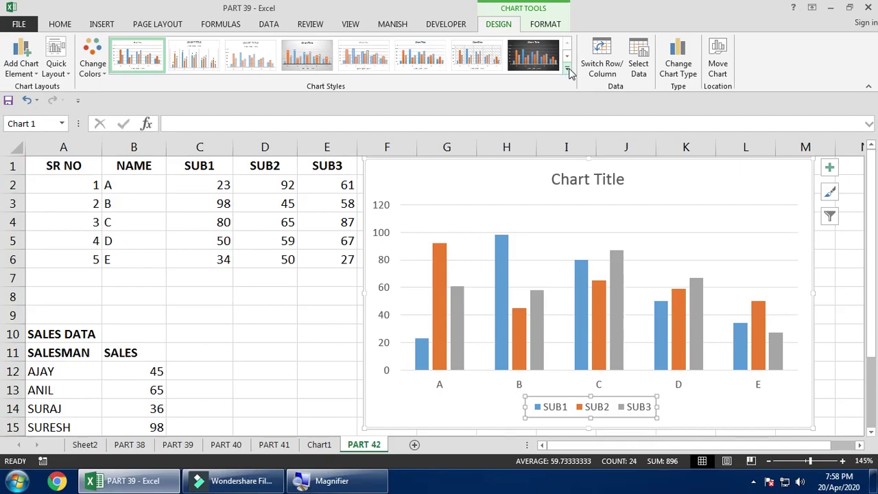
{"action": "left_click", "coordinate": [568, 70]}
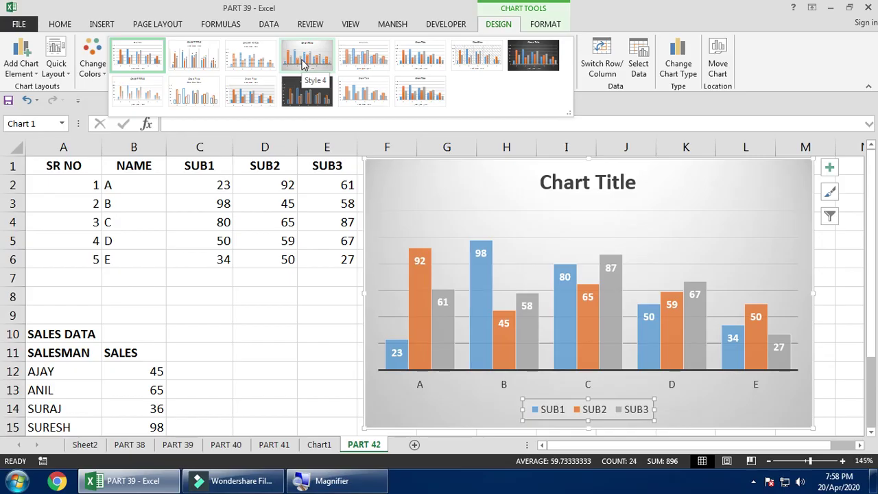
{"action": "left_click", "coordinate": [304, 62]}
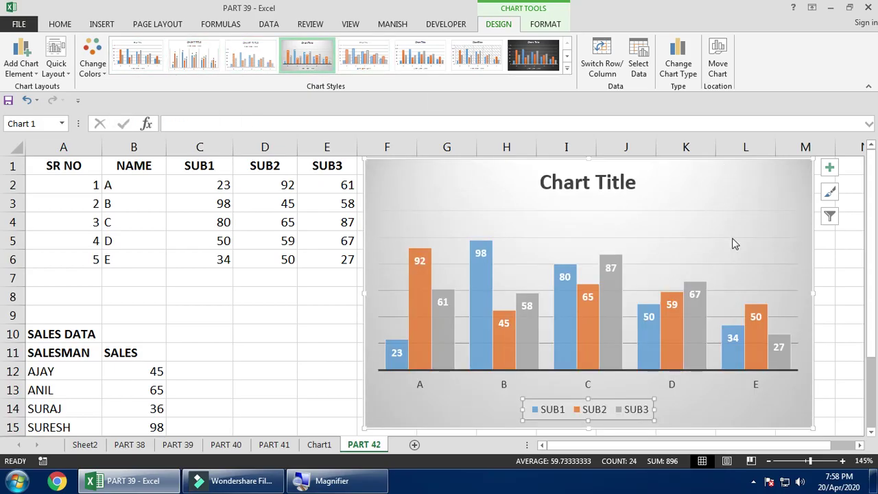
- Set the chart title to STUDENT REPORT
{"action": "left_click", "coordinate": [591, 185]}
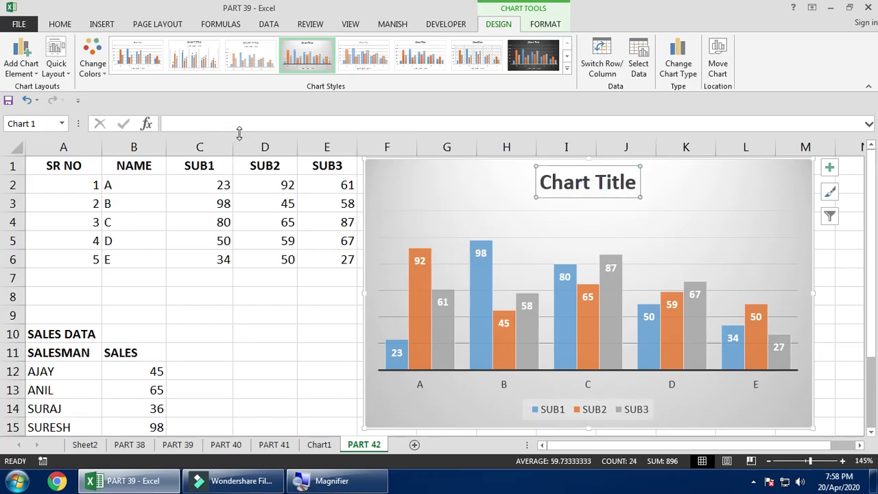
{"action": "left_click", "coordinate": [218, 126]}
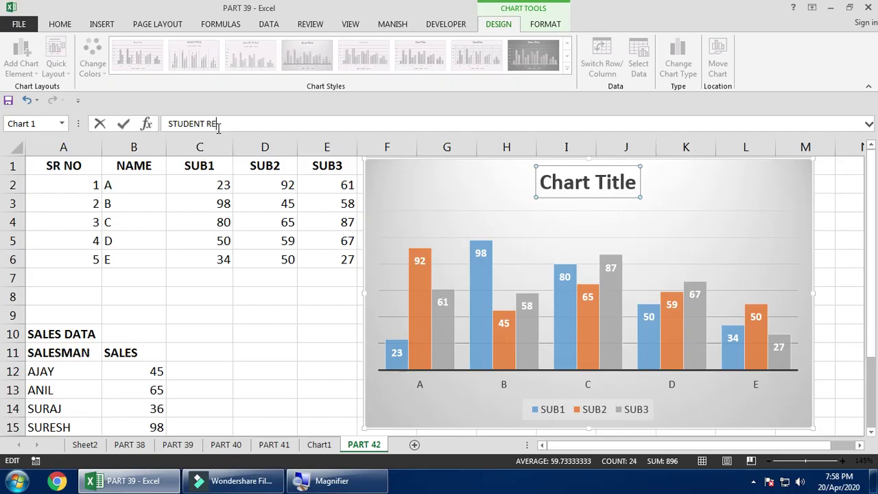
{"action": "type", "text": "STUDENT REPORT"}
{"action": "key", "text": "Return"}
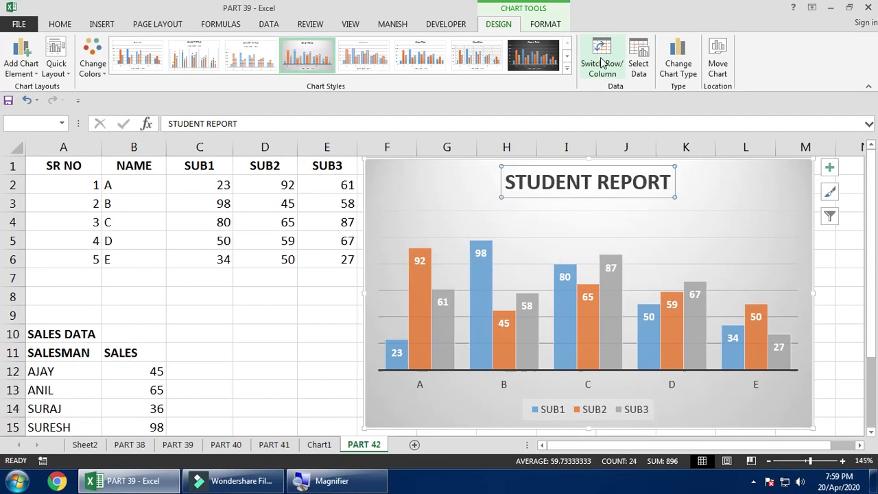
- Switch the chart's rows and columns to group the bars by subject, and switch them back to grouping by student
{"action": "left_click", "coordinate": [604, 63]}
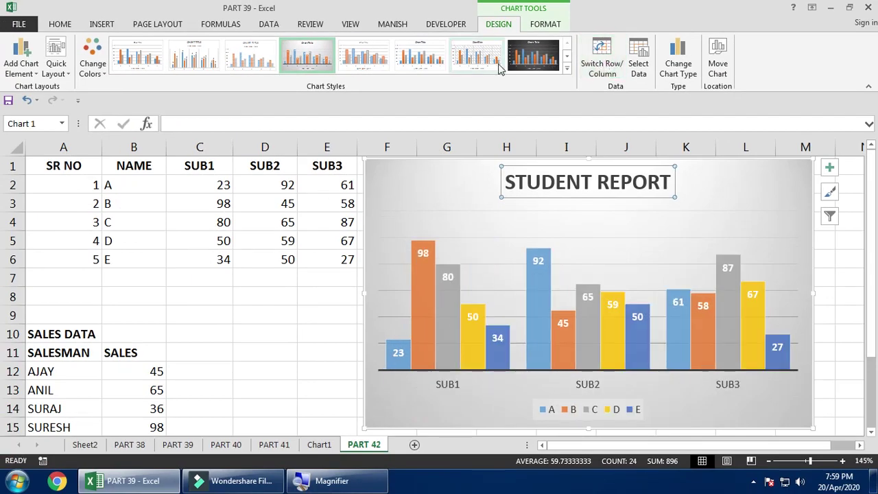
{"action": "left_click", "coordinate": [602, 62]}
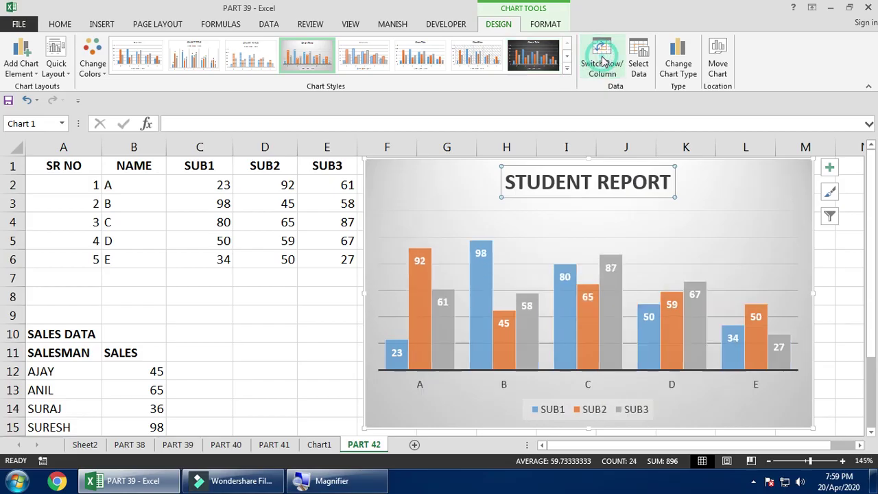
- Switch the chart's rows and columns back and forth, ending with the bars grouped by subject
{"action": "left_click", "coordinate": [602, 63]}
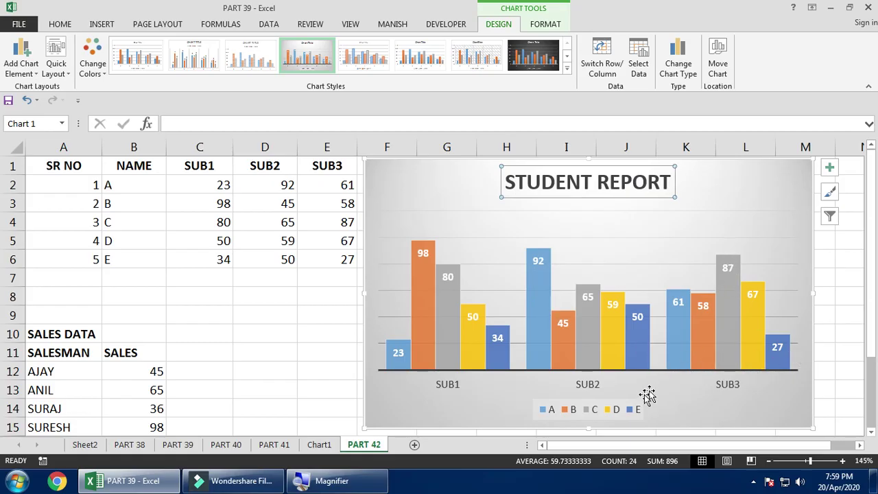
{"action": "left_click", "coordinate": [603, 60]}
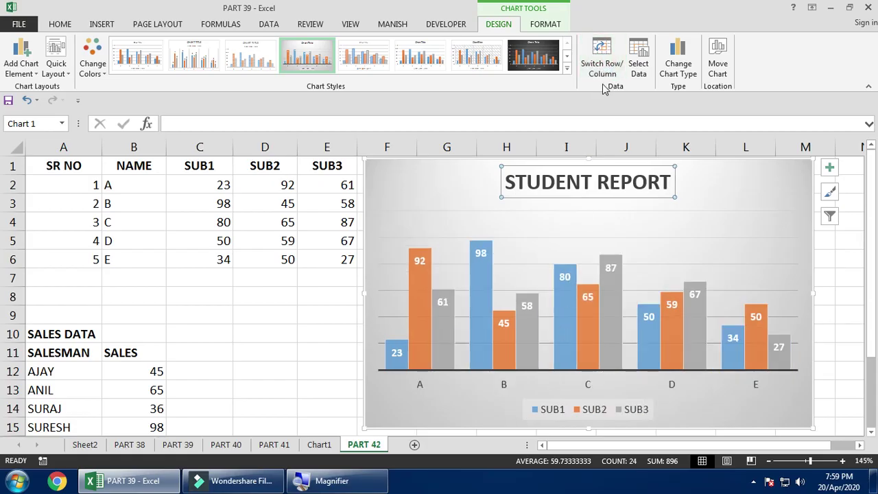
{"action": "left_click", "coordinate": [601, 63]}
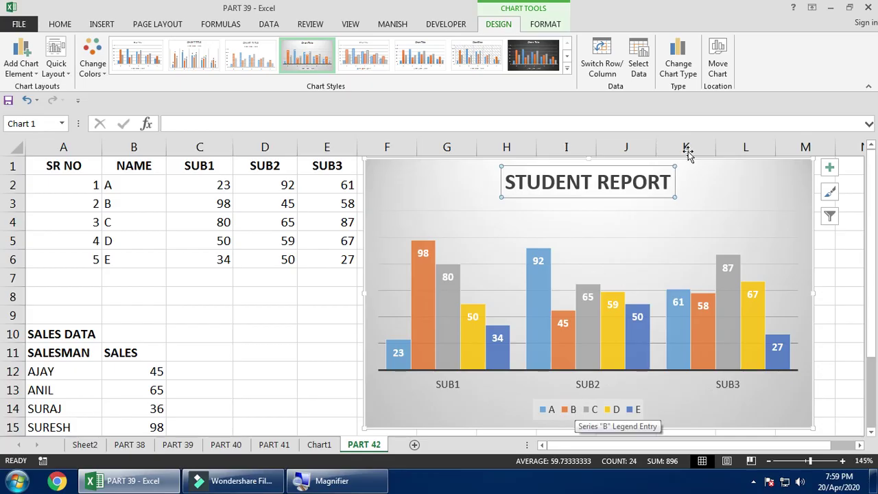
- Limit the chart's data range to B1:E4 so that only students A, B and C are plotted
{"action": "left_click", "coordinate": [641, 62]}
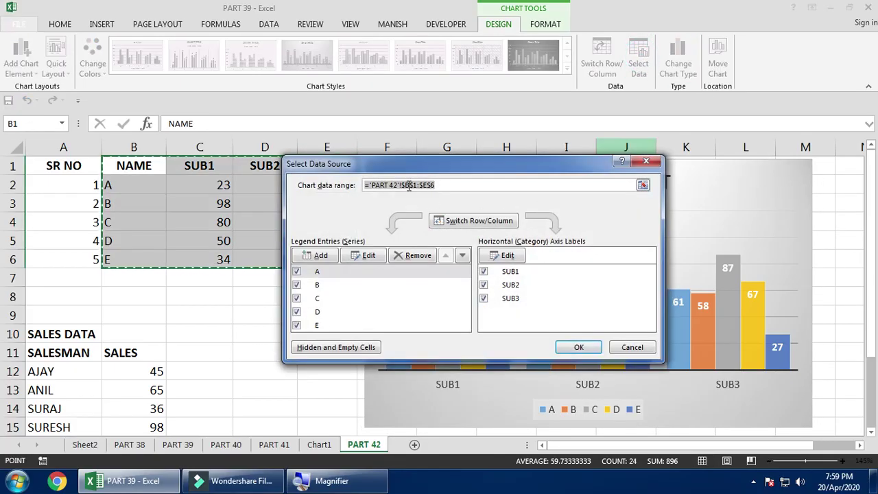
{"action": "left_click_drag", "start_coordinate": [401, 170], "coordinate": [541, 155]}
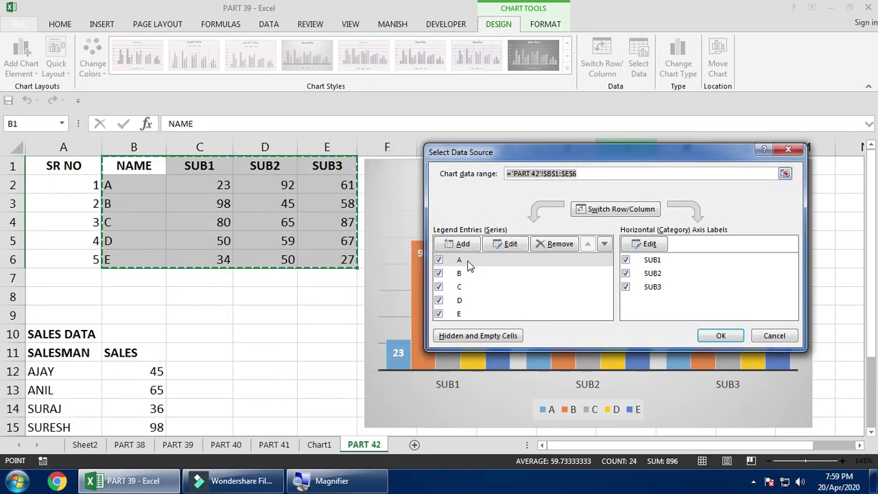
{"action": "left_click_drag", "start_coordinate": [123, 167], "coordinate": [325, 221]}
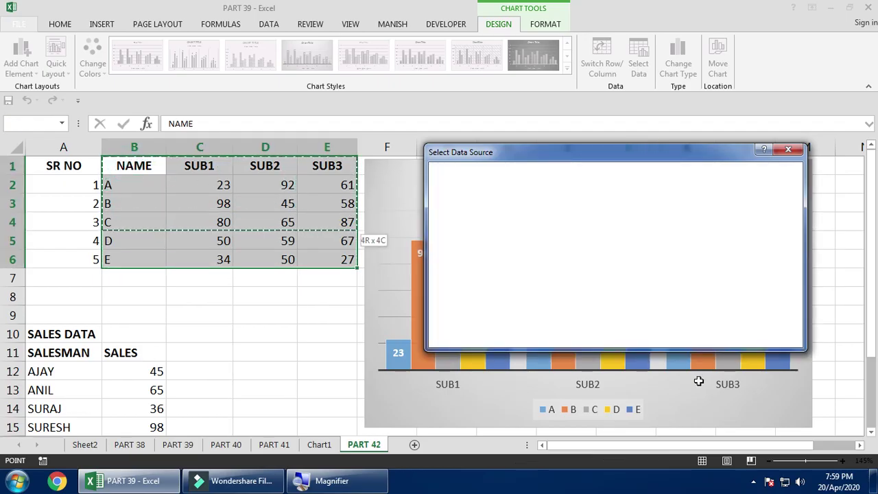
{"action": "left_click", "coordinate": [718, 337]}
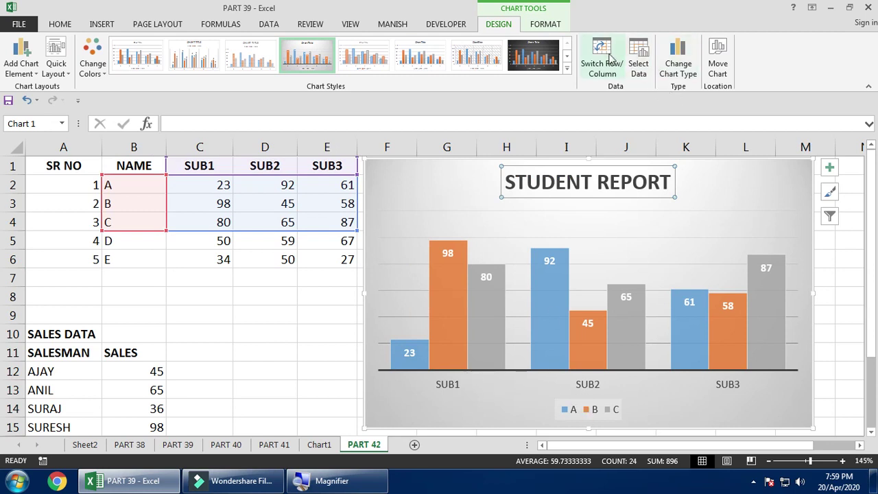
- Extend the chart's data range to B1:E6 so that students A to E are all plotted
{"action": "left_click", "coordinate": [637, 54]}
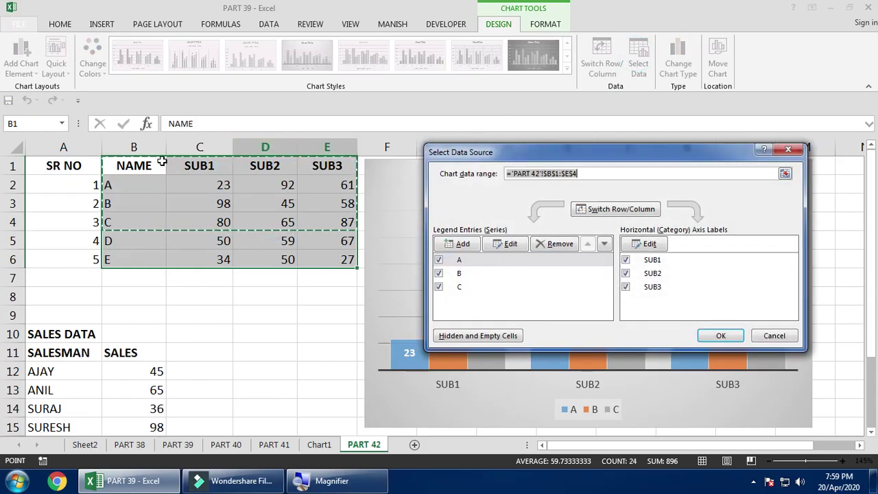
{"action": "left_click_drag", "start_coordinate": [145, 165], "coordinate": [329, 259]}
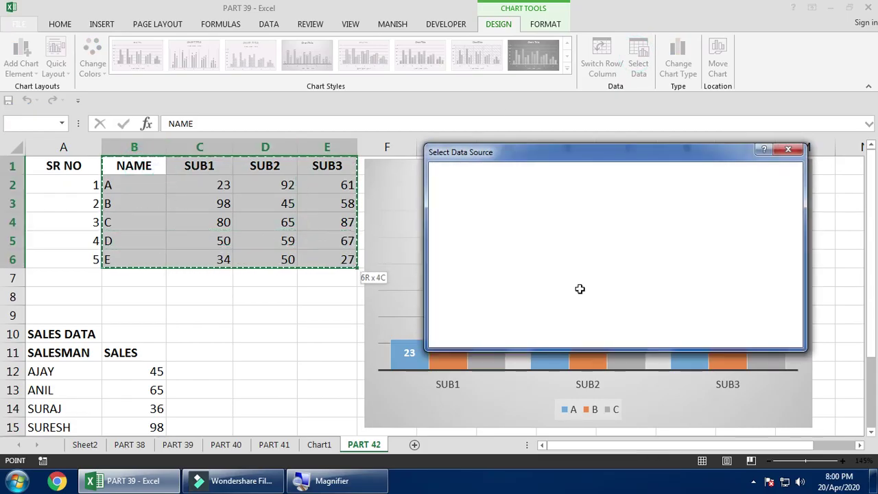
{"action": "left_click", "coordinate": [720, 338]}
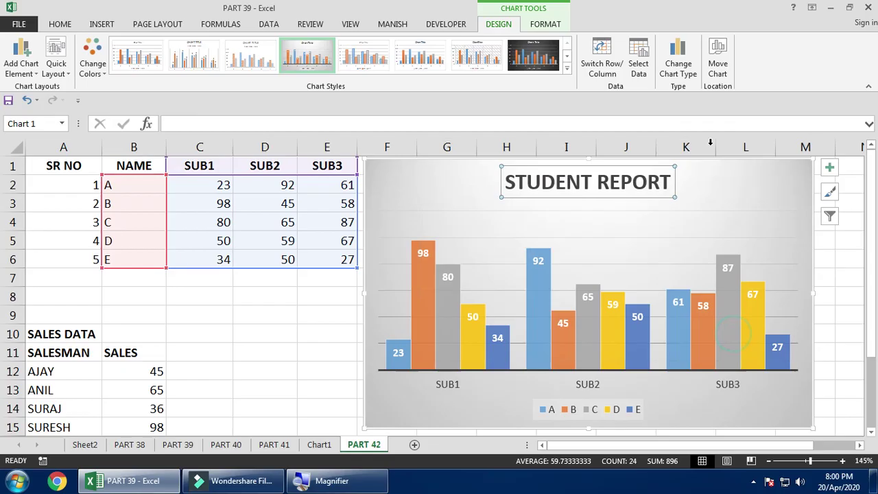
- Preview the line and pie chart types, and change the chart to a 3-D Column with the subjects along the horizontal axis
{"action": "left_click", "coordinate": [677, 69]}
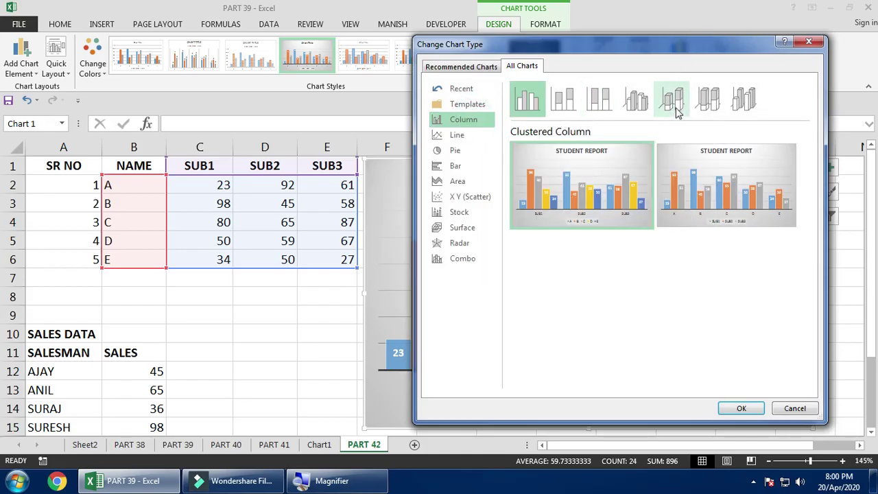
{"action": "left_click", "coordinate": [735, 102]}
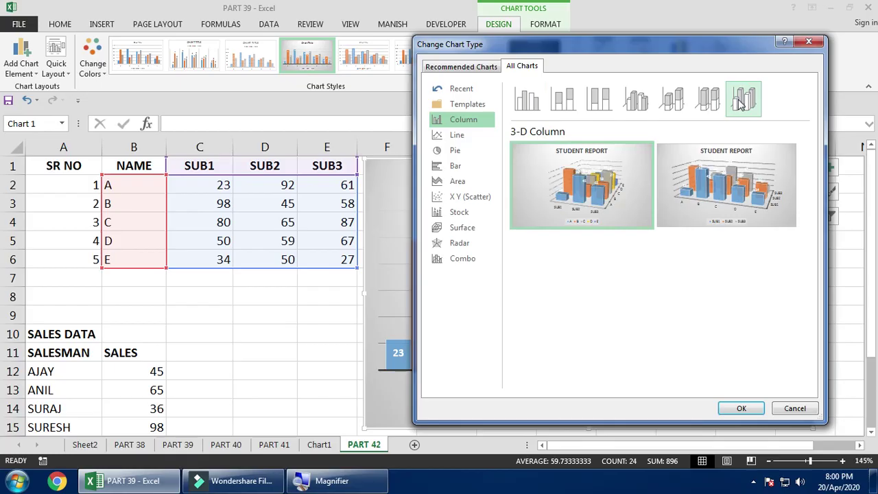
{"action": "left_click", "coordinate": [458, 134]}
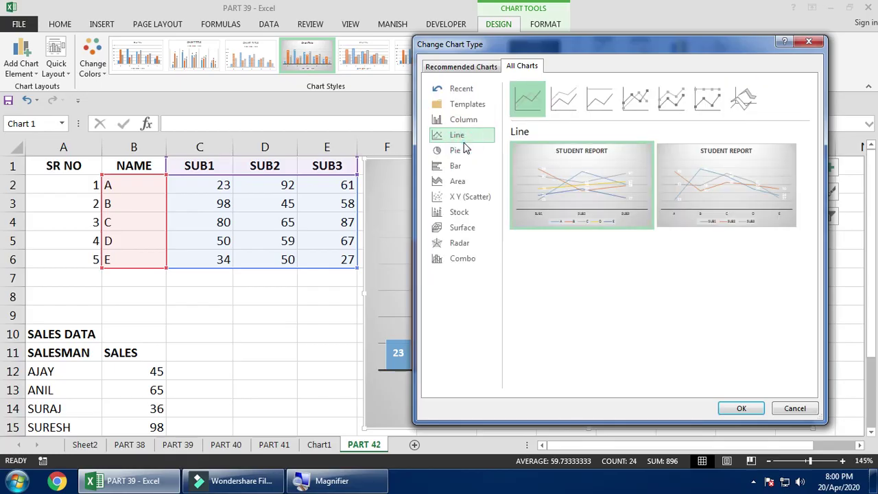
{"action": "left_click", "coordinate": [458, 151]}
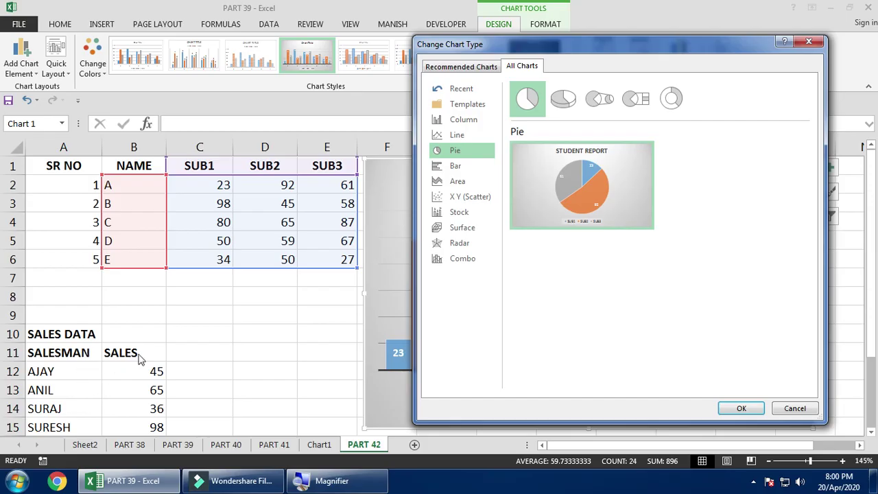
{"action": "left_click", "coordinate": [465, 119]}
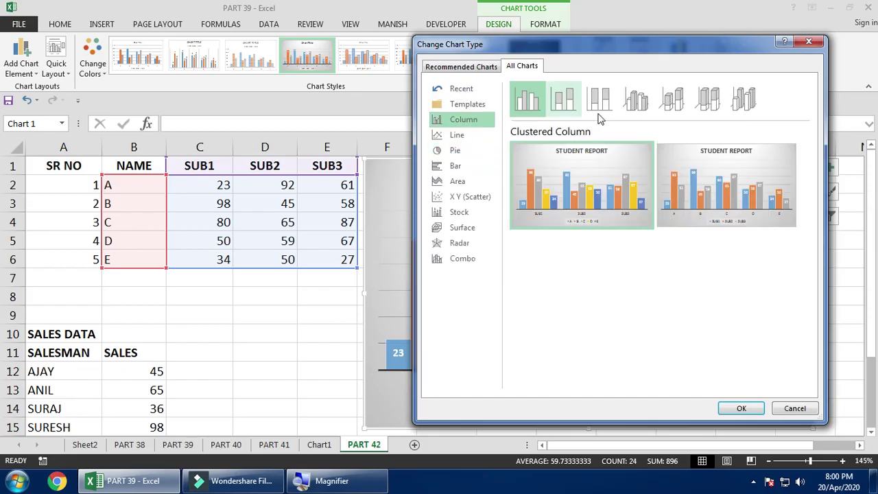
{"action": "left_click", "coordinate": [741, 104]}
{"action": "left_click", "coordinate": [740, 408]}
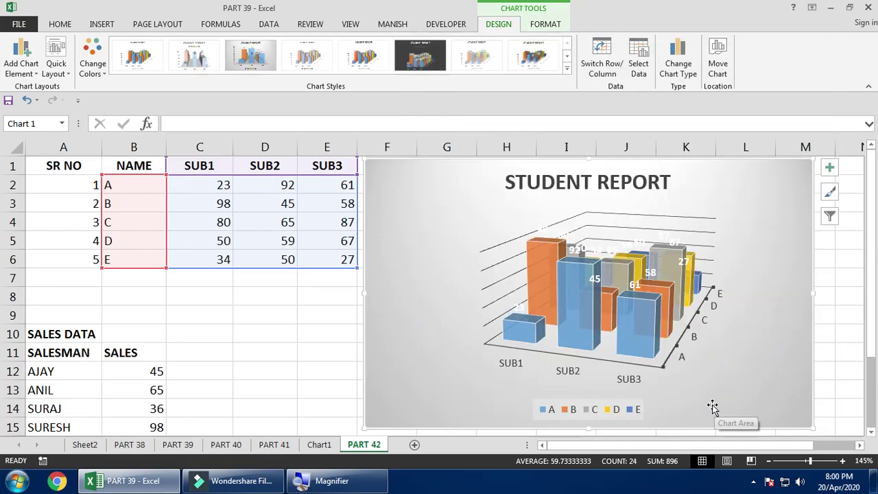
- Apply the eighth chart style, with faded column bases, to the 3-D column chart
{"action": "left_click", "coordinate": [491, 58]}
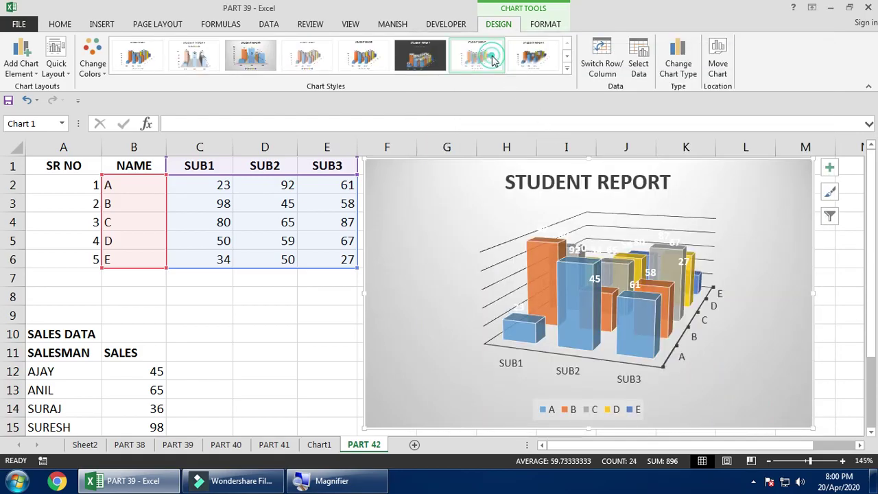
{"action": "left_click", "coordinate": [533, 60]}
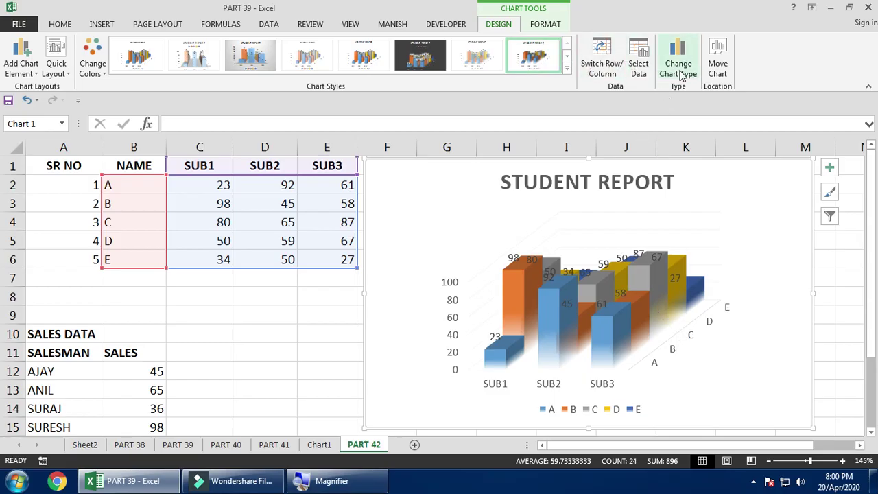
{"action": "mouse_move", "coordinate": [414, 190]}
{"action": "left_mouse_down"}
{"action": "mouse_move", "coordinate": [434, 190]}
{"action": "mouse_move", "coordinate": [412, 190]}
{"action": "left_mouse_up"}
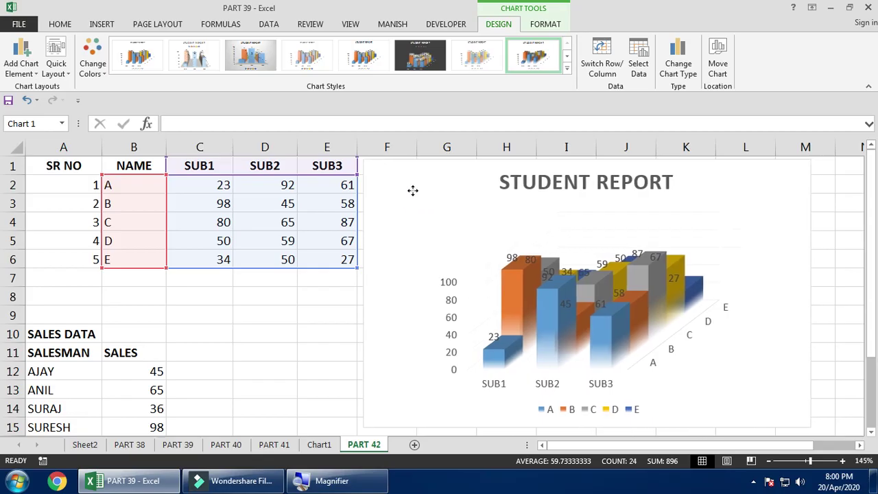
{"action": "left_click", "coordinate": [722, 63]}
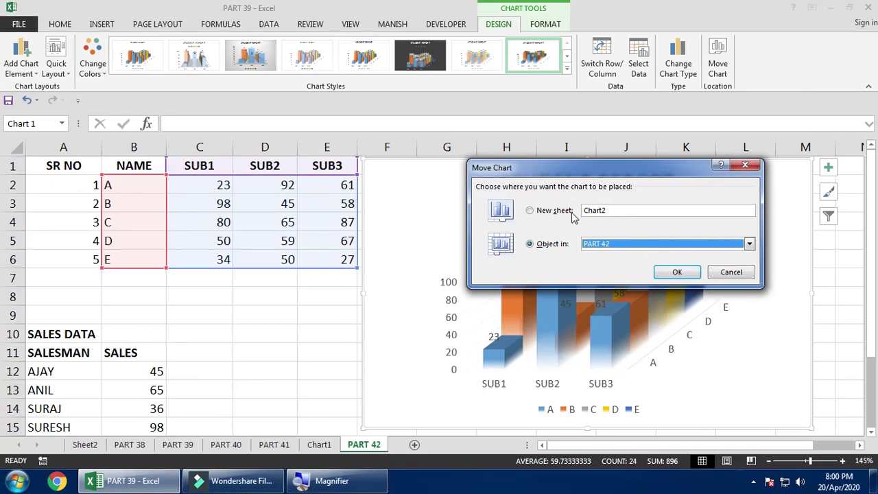
{"action": "left_click", "coordinate": [569, 214]}
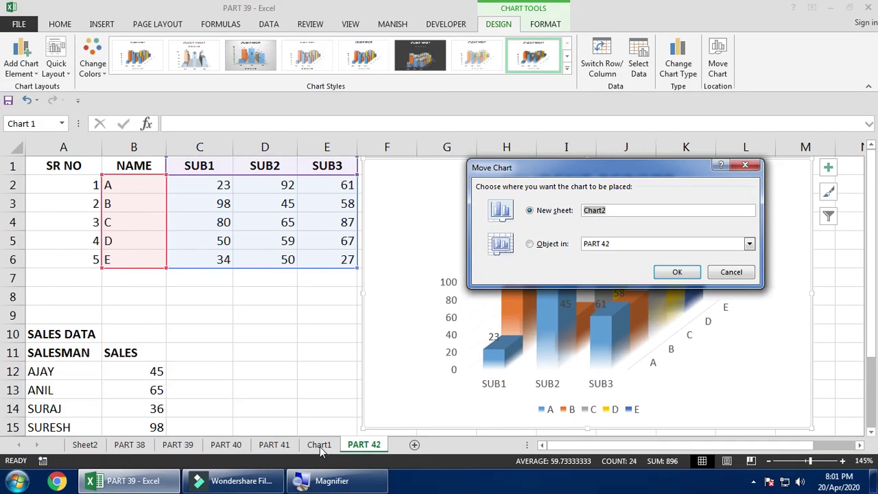
{"action": "left_click", "coordinate": [541, 244]}
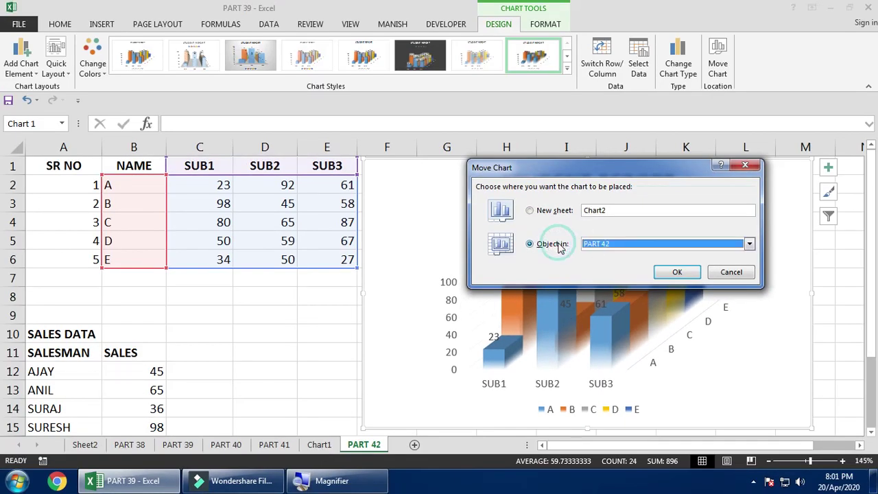
{"action": "left_click", "coordinate": [683, 244]}
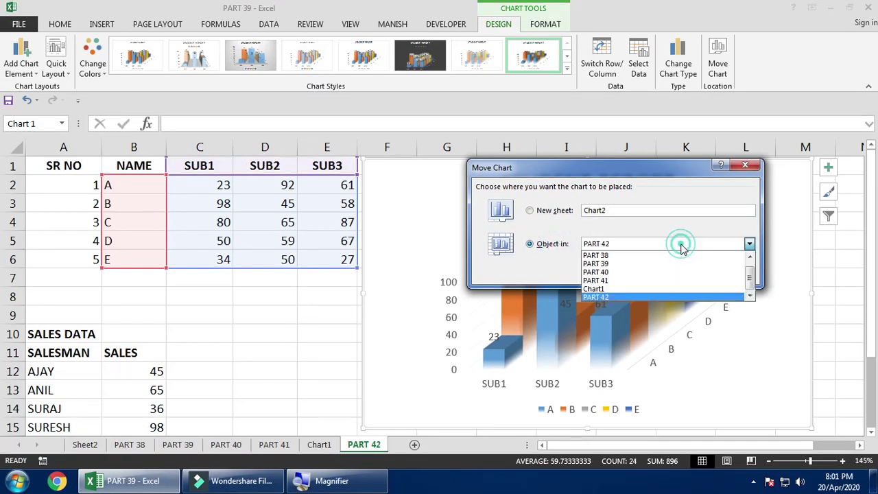
{"action": "left_click", "coordinate": [630, 264]}
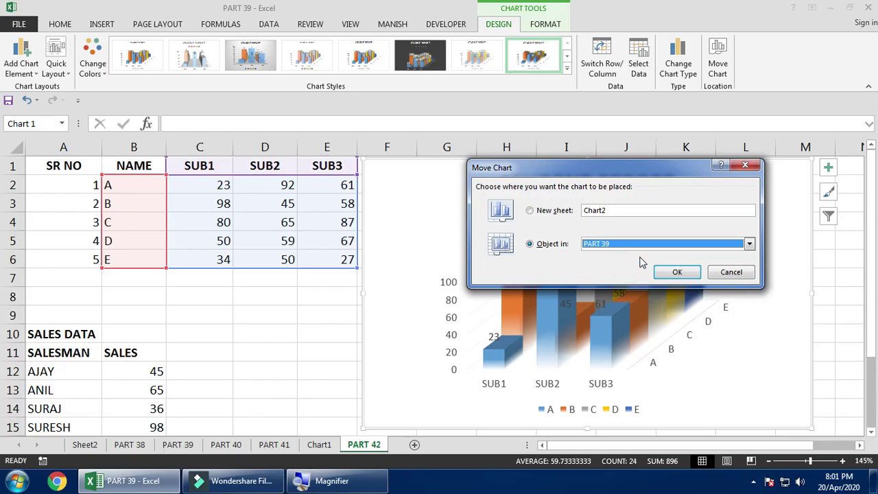
{"action": "left_click", "coordinate": [664, 245]}
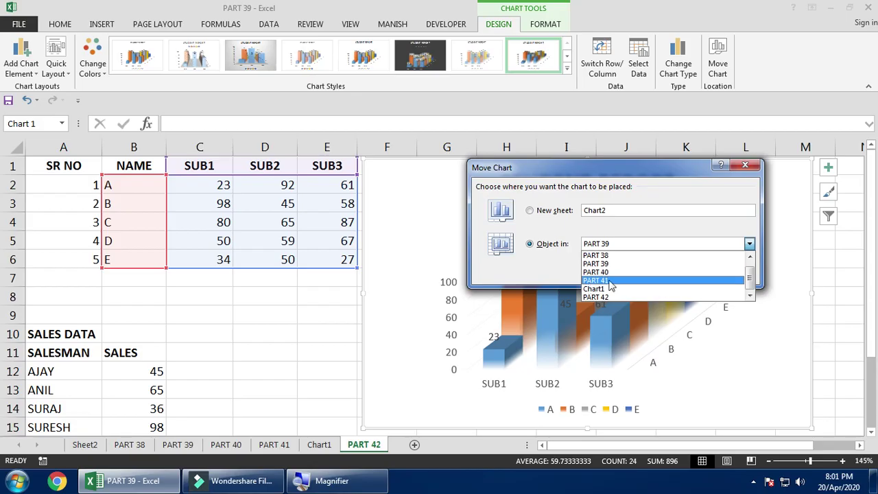
{"action": "left_click", "coordinate": [534, 266]}
{"action": "left_click", "coordinate": [743, 166]}
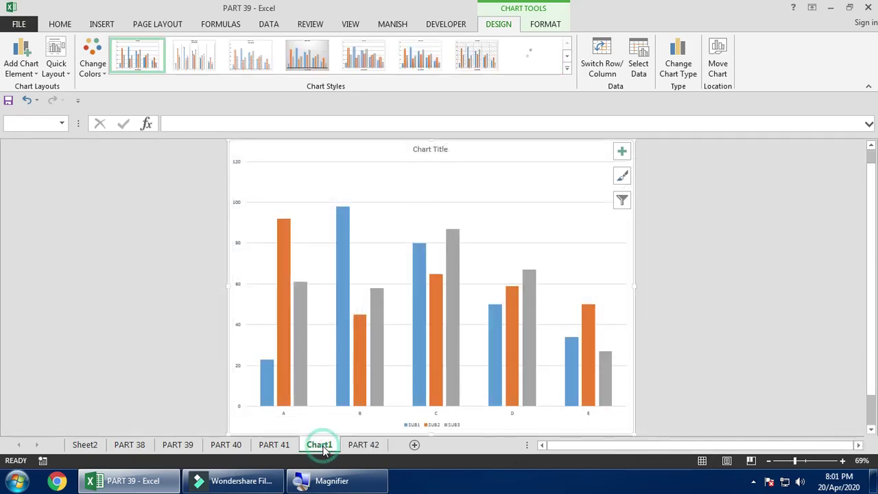
- Move the clustered column chart from the Chart1 sheet into the PART 42 worksheet as an embedded object
{"action": "left_click", "coordinate": [319, 445]}
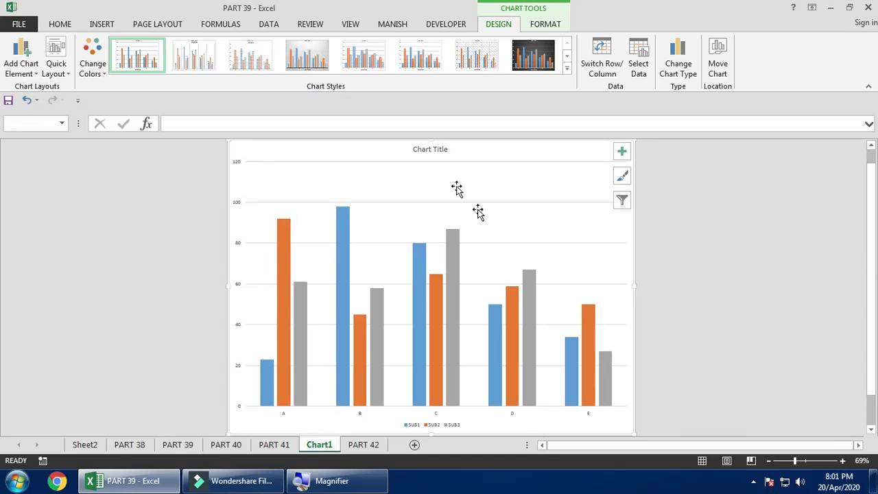
{"action": "left_click", "coordinate": [364, 444]}
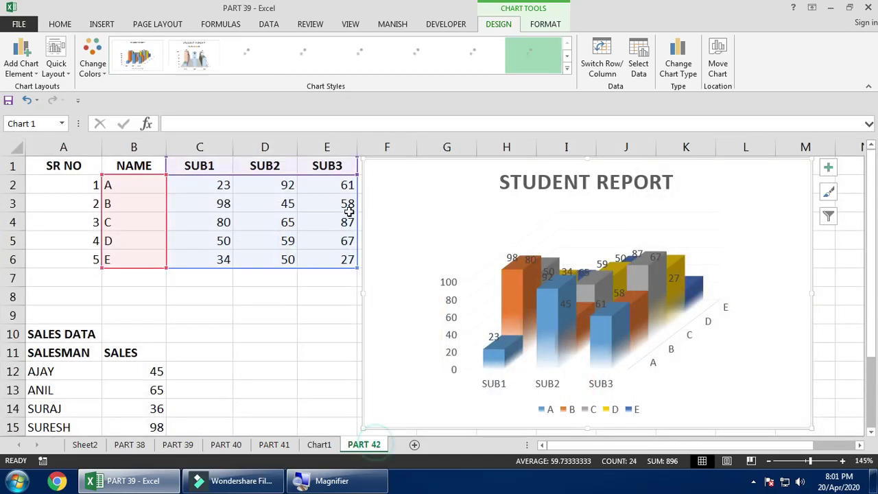
{"action": "left_click", "coordinate": [320, 445]}
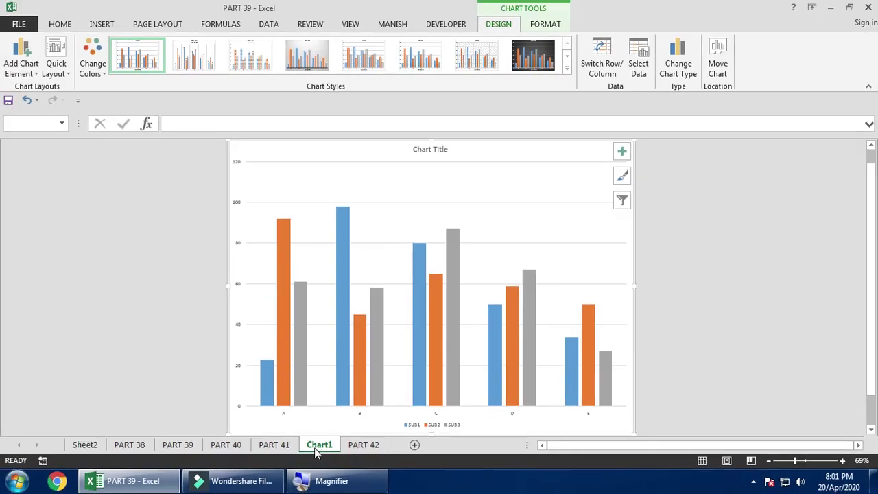
{"action": "left_click", "coordinate": [720, 58]}
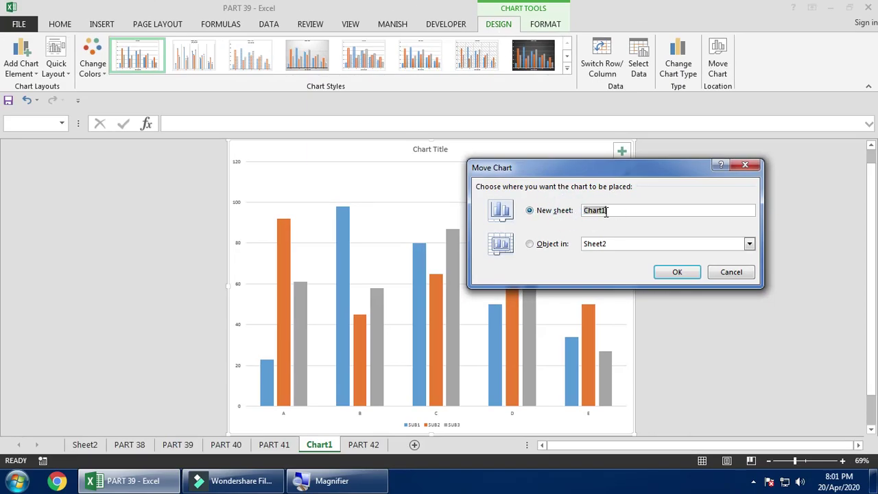
{"action": "left_click", "coordinate": [557, 246]}
{"action": "left_click", "coordinate": [617, 245]}
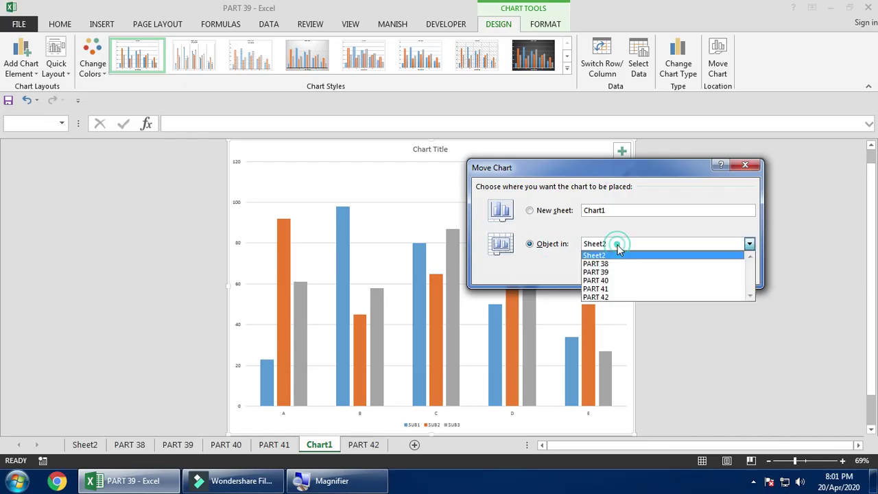
{"action": "left_click", "coordinate": [606, 298]}
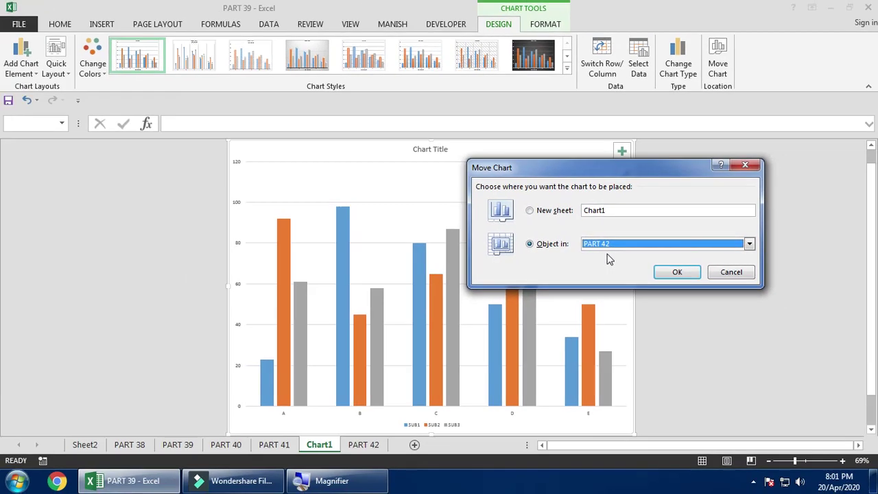
{"action": "left_click", "coordinate": [672, 273]}
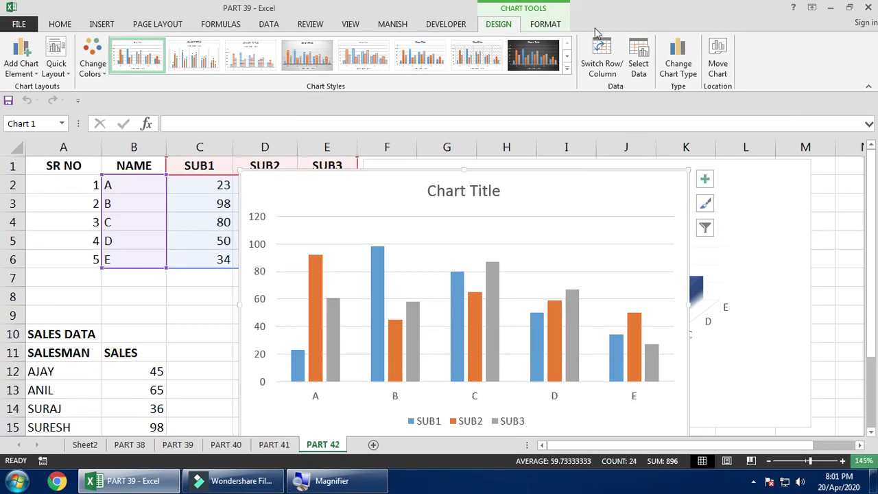
- Reposition the embedded clustered column chart beside the marks table and remove the STUDENT REPORT chart from the worksheet
{"action": "left_click_drag", "start_coordinate": [321, 186], "coordinate": [458, 238]}
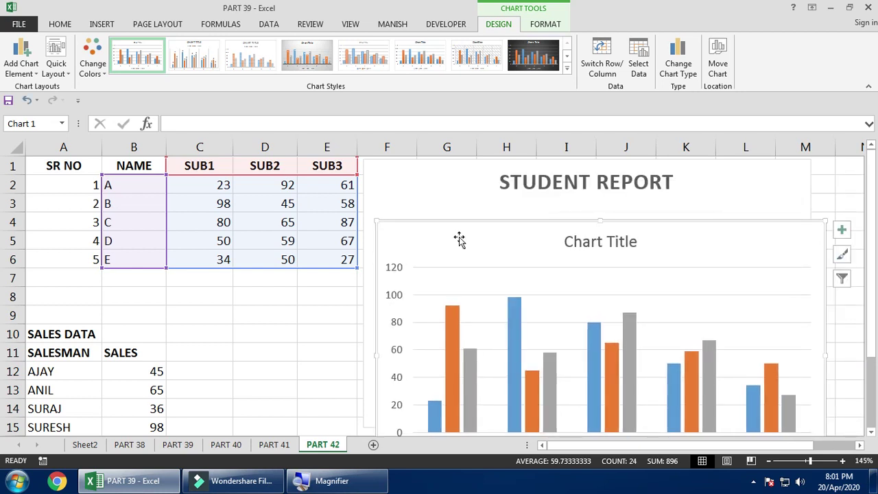
{"action": "key", "text": "ctrl+z"}
{"action": "key", "text": "ctrl+z"}
{"action": "key", "text": "ctrl+z"}
{"action": "key", "text": "ctrl+z"}
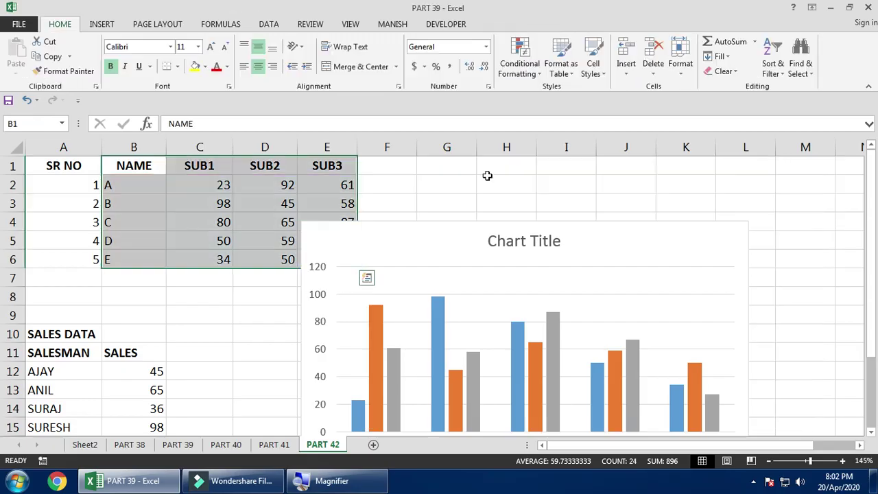
- Place the clustered column chart beside the marks table and recolour it with the third colorful palette of orange, yellow and green
{"action": "left_click_drag", "start_coordinate": [428, 233], "coordinate": [503, 174]}
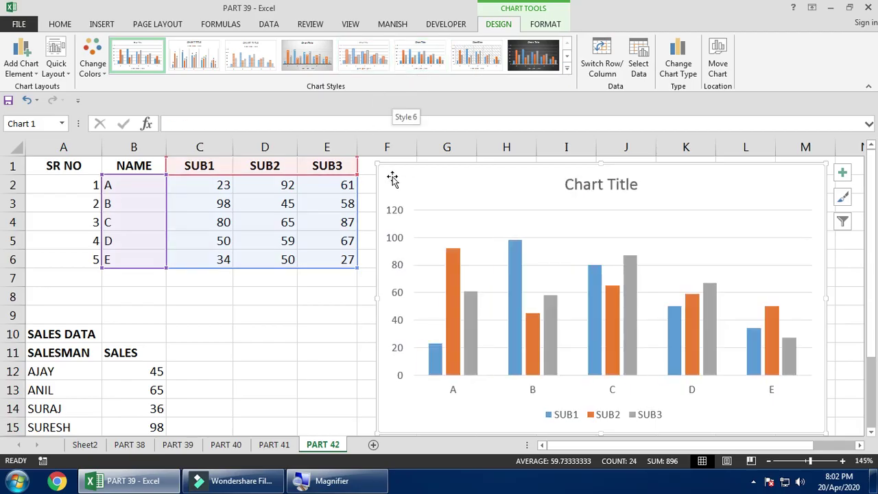
{"action": "left_click", "coordinate": [94, 68]}
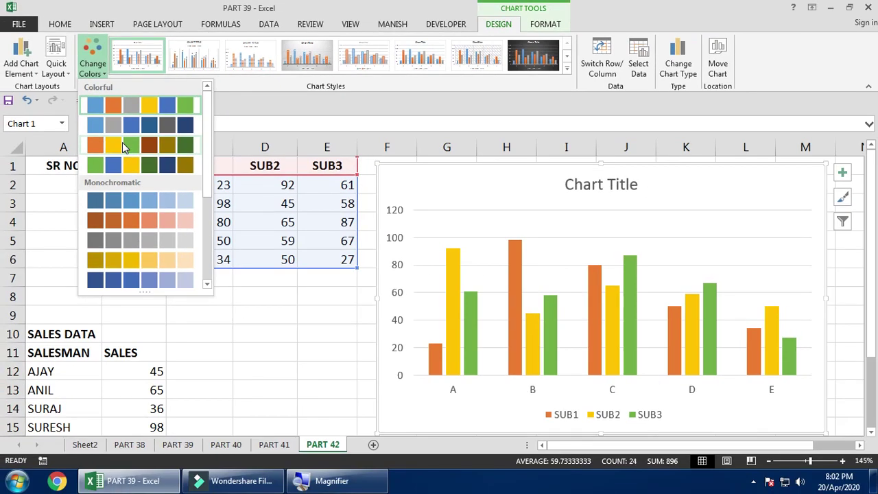
{"action": "left_click", "coordinate": [129, 152]}
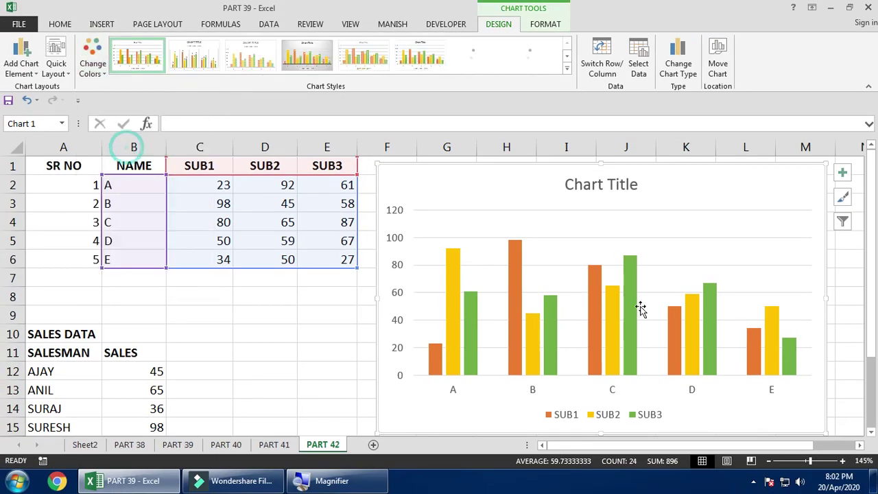
- Nudge the chart slightly closer to the marks table and apply the fourth colorful palette of green, blue and yellow
{"action": "left_click_drag", "start_coordinate": [674, 200], "coordinate": [668, 192]}
{"action": "left_click", "coordinate": [93, 63]}
{"action": "left_click", "coordinate": [130, 166]}
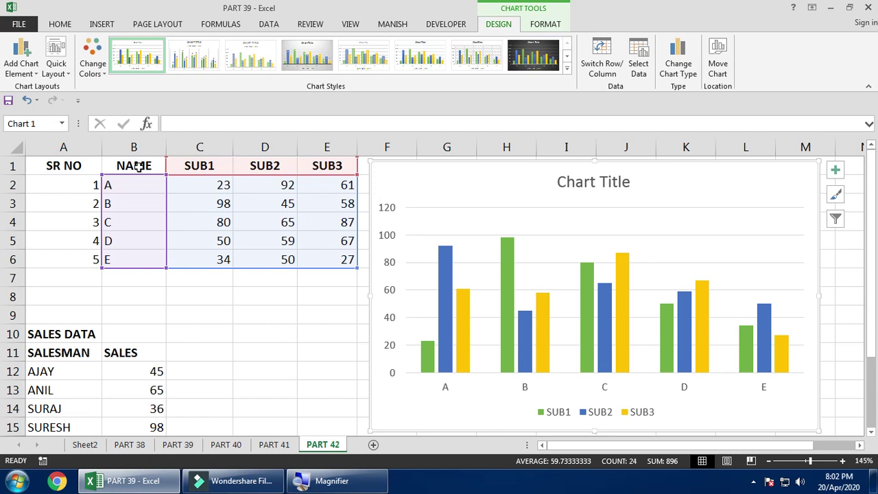
- Preview chart layouts and styles, and apply the fourth quick layout with data labels above the columns and no chart title
{"action": "left_click", "coordinate": [56, 67]}
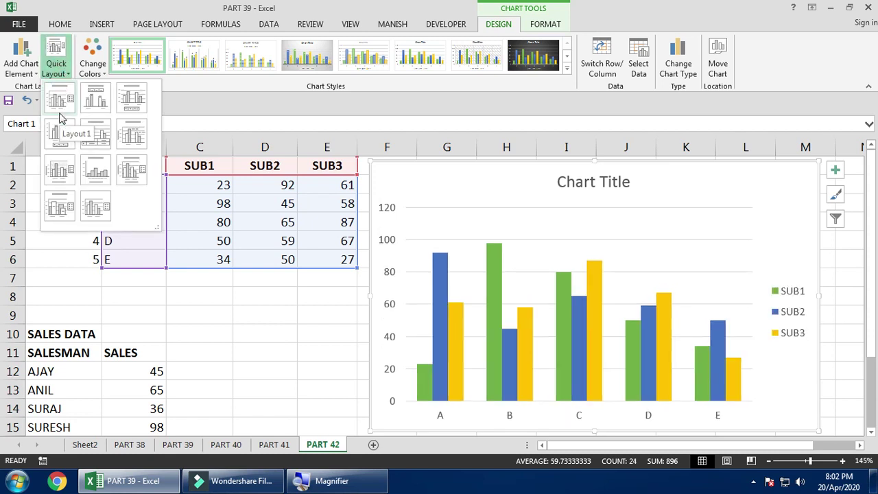
{"action": "left_click", "coordinate": [343, 97]}
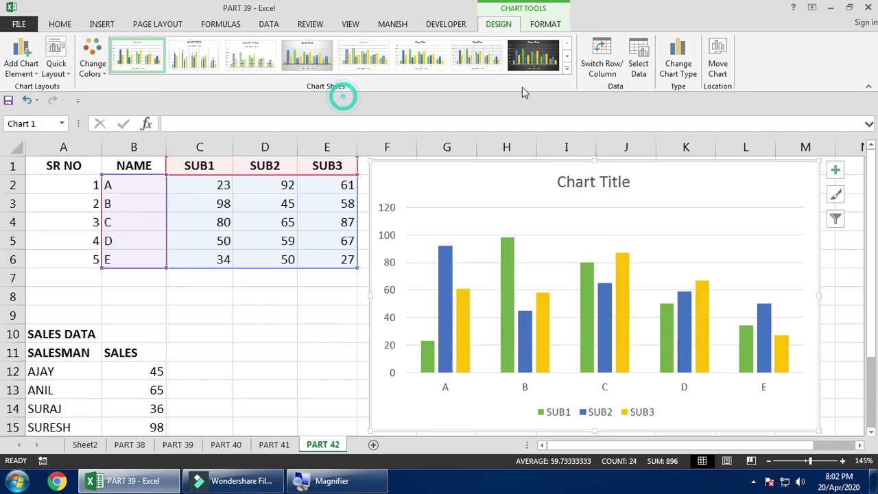
{"action": "left_click", "coordinate": [566, 70]}
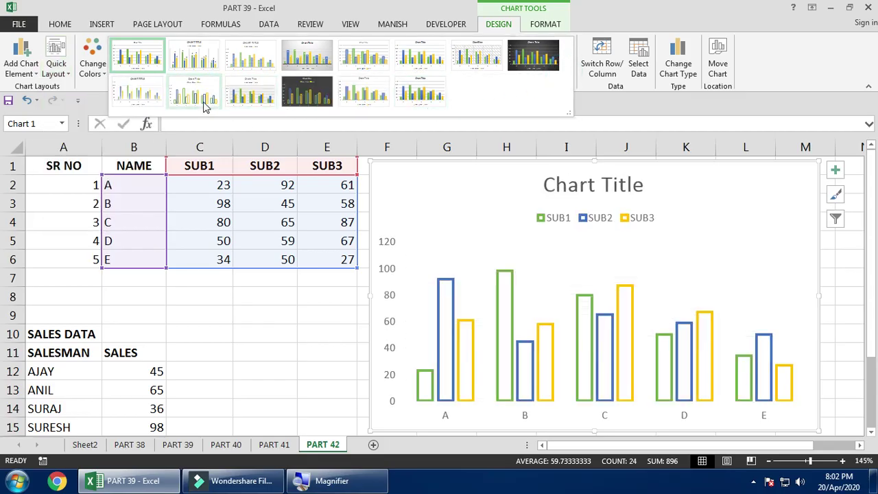
{"action": "left_click", "coordinate": [58, 68]}
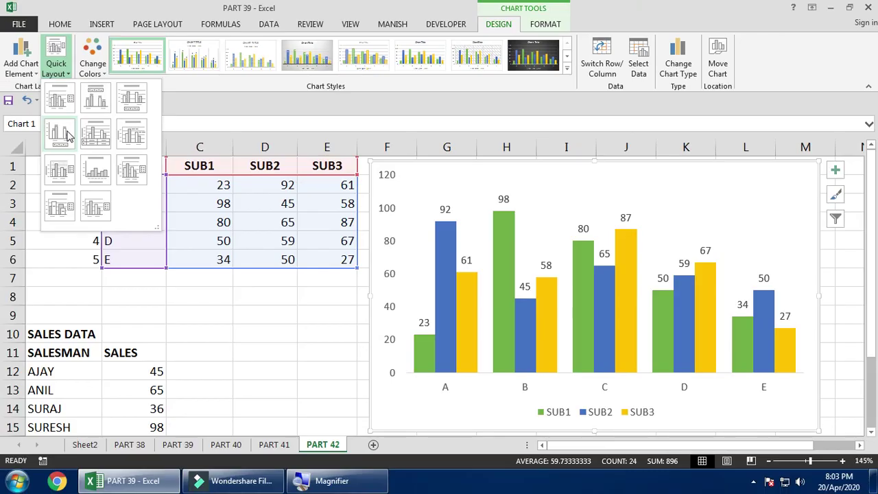
{"action": "left_click", "coordinate": [67, 134]}
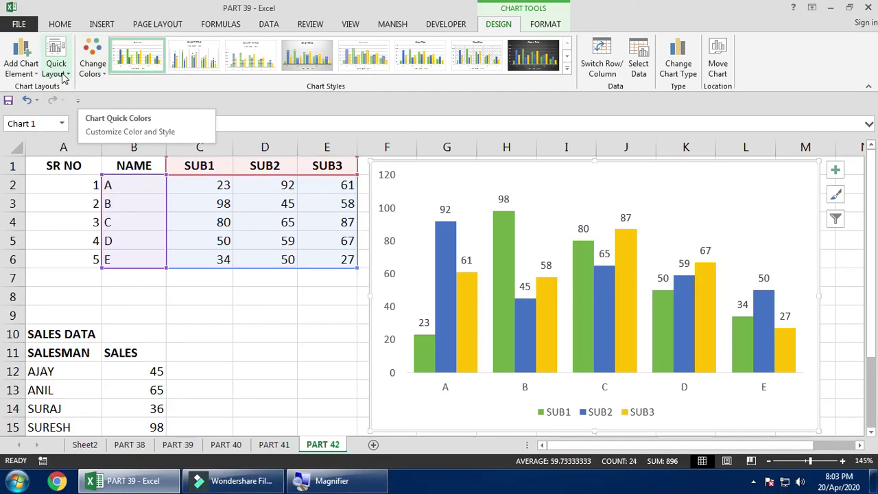
- Hide the primary vertical axis of the column chart
{"action": "left_click", "coordinate": [24, 74]}
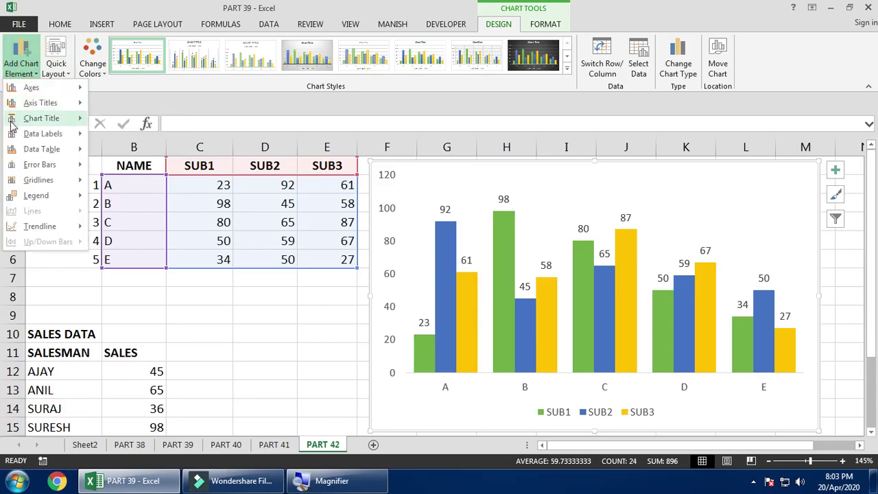
{"action": "mouse_move", "coordinate": [10, 133]}
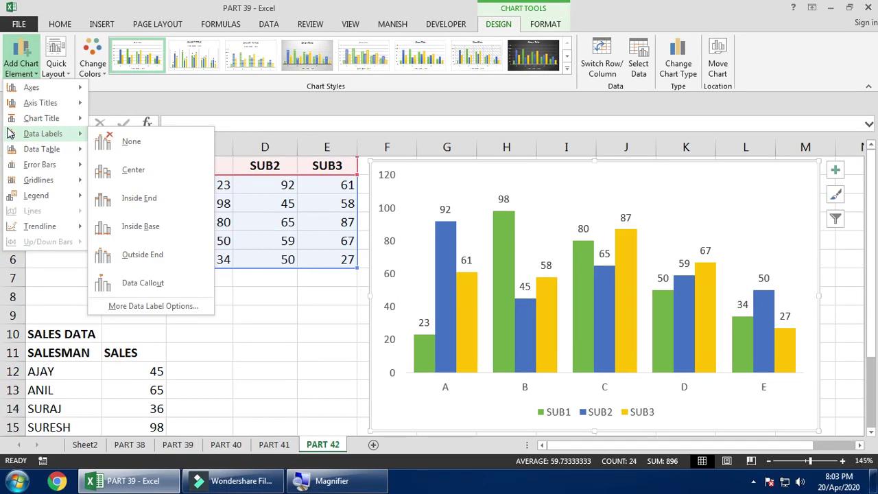
{"action": "mouse_move", "coordinate": [69, 92]}
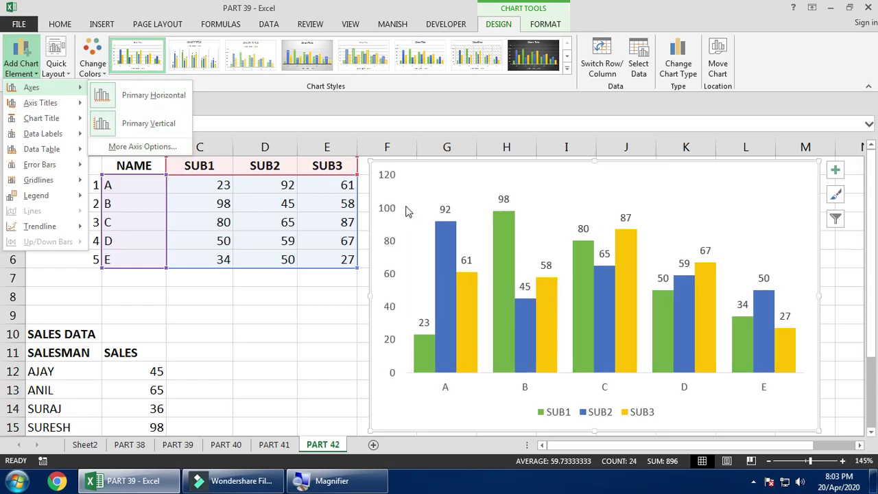
{"action": "left_click", "coordinate": [150, 124]}
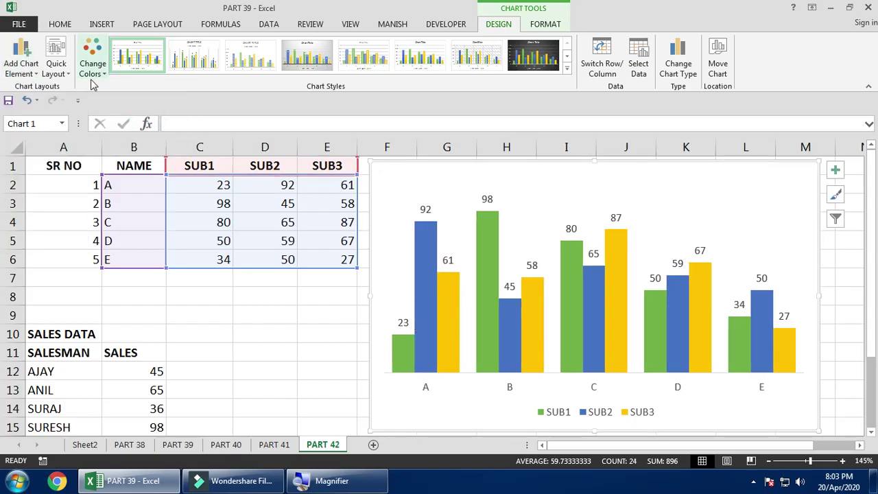
- Show the primary vertical axis on the column chart again
{"action": "left_click", "coordinate": [21, 67]}
{"action": "mouse_move", "coordinate": [31, 95]}
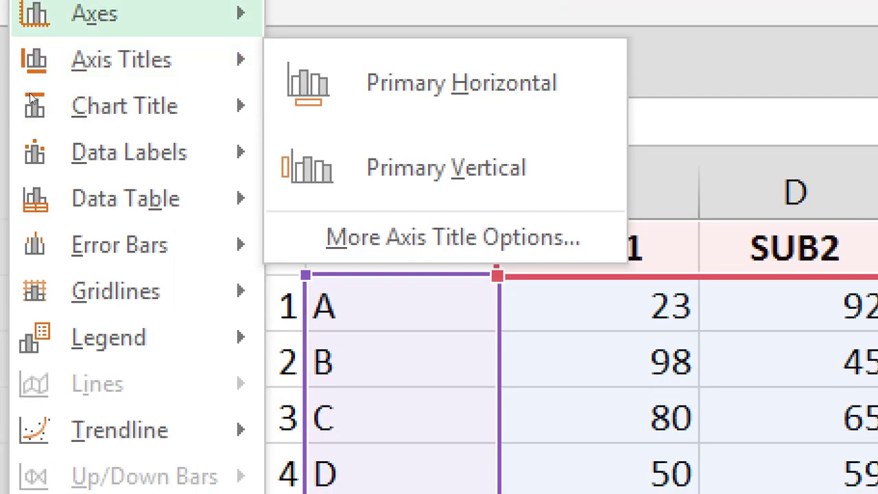
{"action": "mouse_move", "coordinate": [95, 14]}
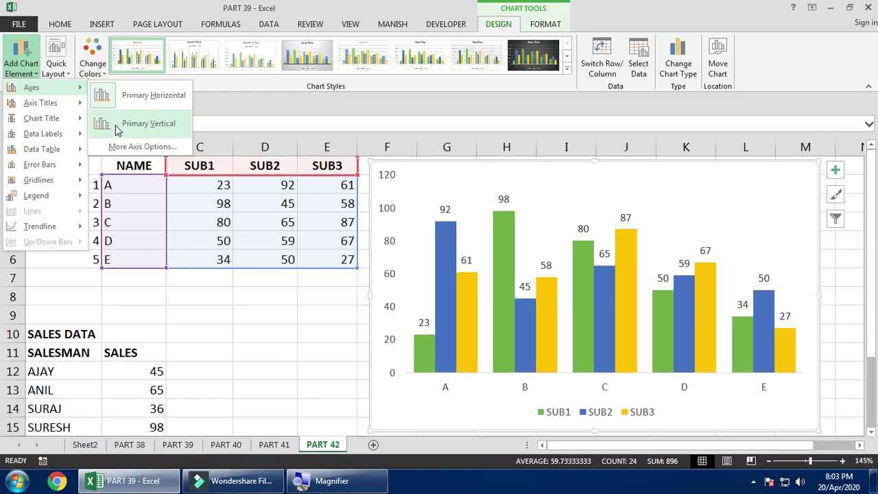
{"action": "left_click", "coordinate": [350, 142]}
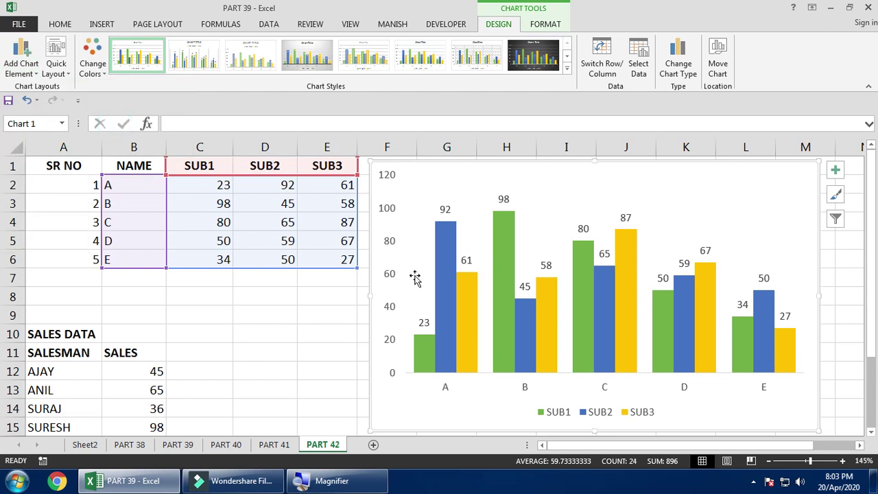
- Add a primary horizontal axis title to the chart and set its text to STUDENT NAME
{"action": "left_click", "coordinate": [21, 68]}
{"action": "mouse_move", "coordinate": [41, 88]}
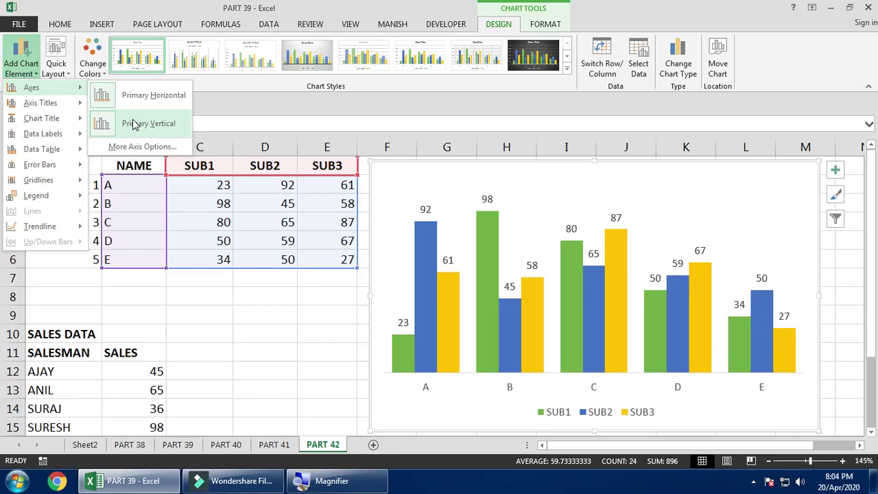
{"action": "mouse_move", "coordinate": [41, 103]}
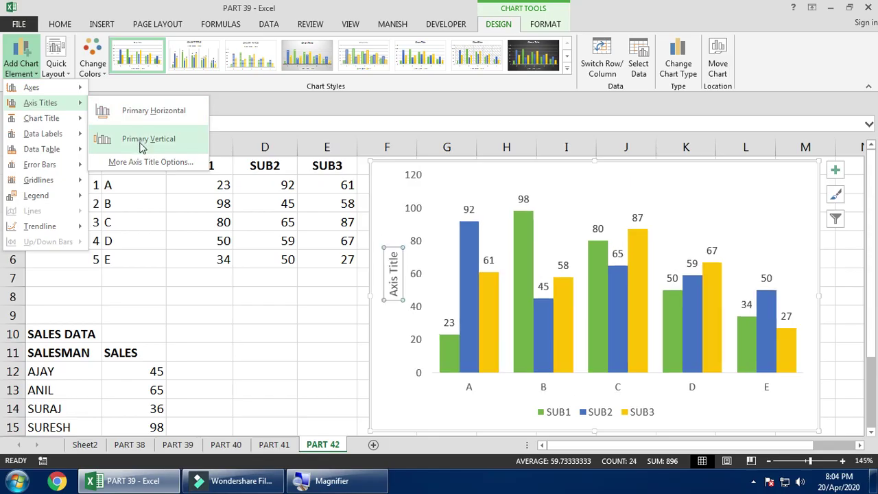
{"action": "left_click", "coordinate": [146, 121]}
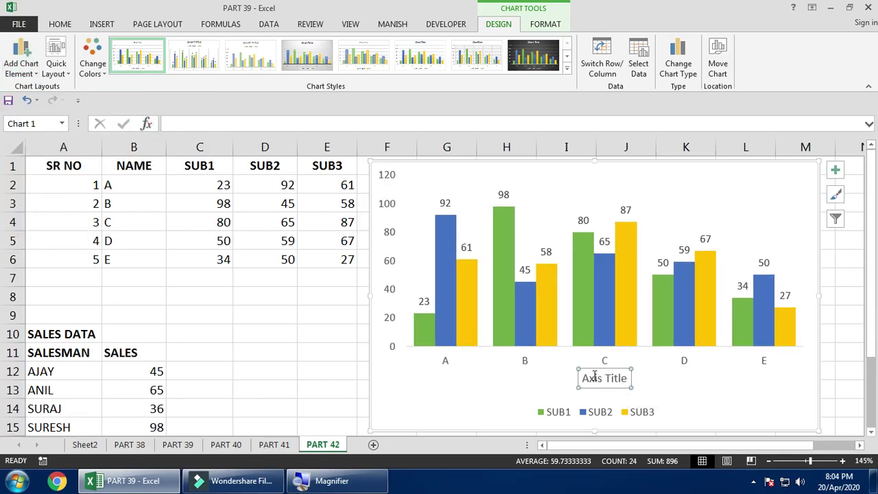
{"action": "left_click", "coordinate": [258, 123]}
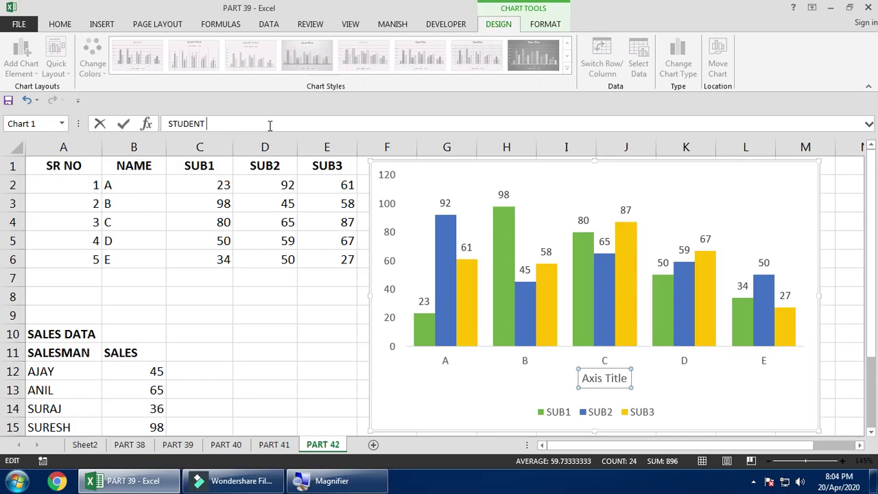
{"action": "key", "text": "Return"}
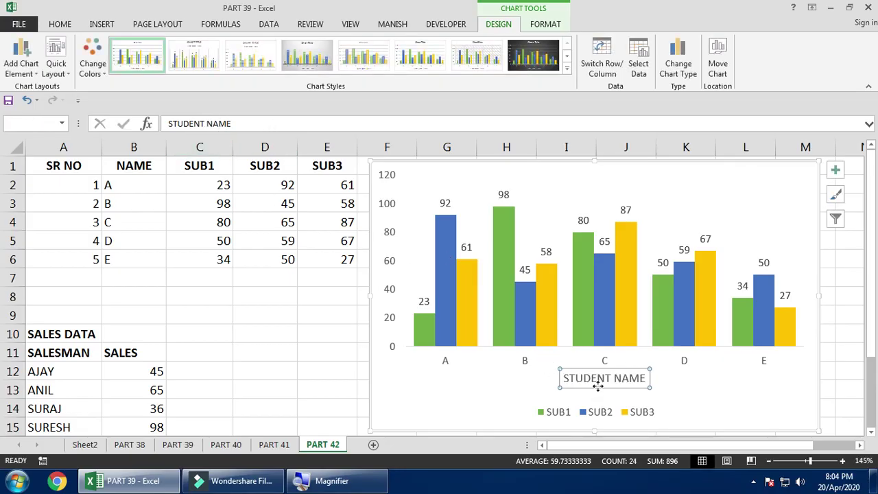
- Delete the STUDENT NAME axis title and the subject legend from the chart
{"action": "key", "text": "Delete"}
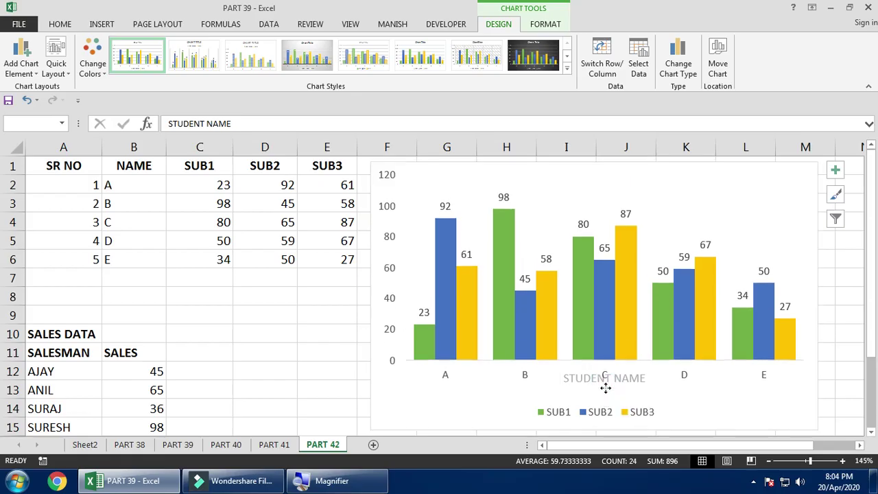
{"action": "left_click", "coordinate": [579, 416]}
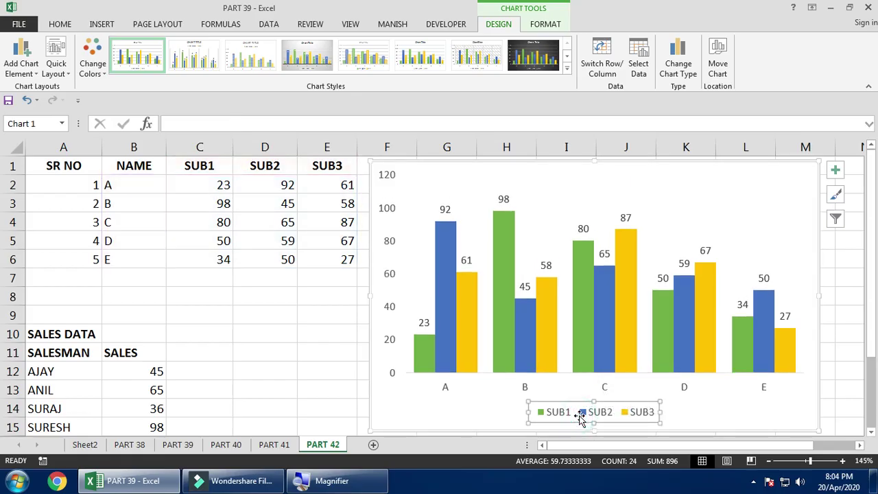
{"action": "key", "text": "Delete"}
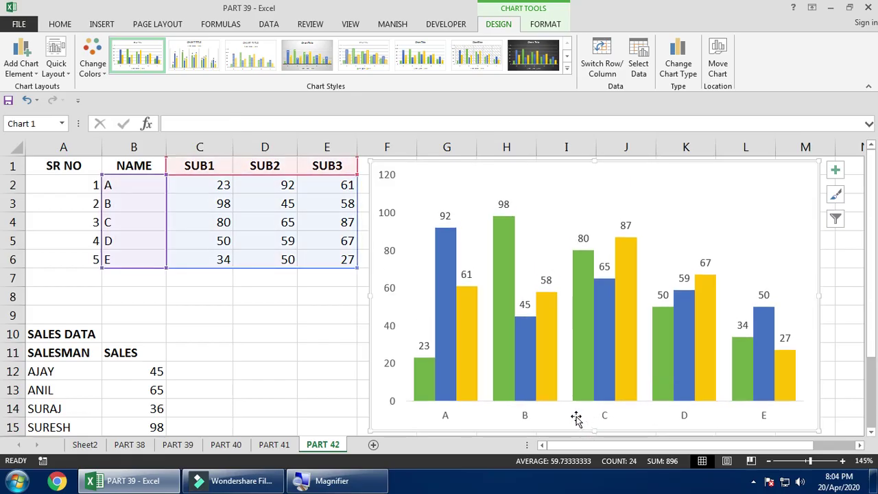
- Add the legend back to the chart, placed at the bottom below the student names
{"action": "left_click", "coordinate": [13, 71]}
{"action": "mouse_move", "coordinate": [12, 106]}
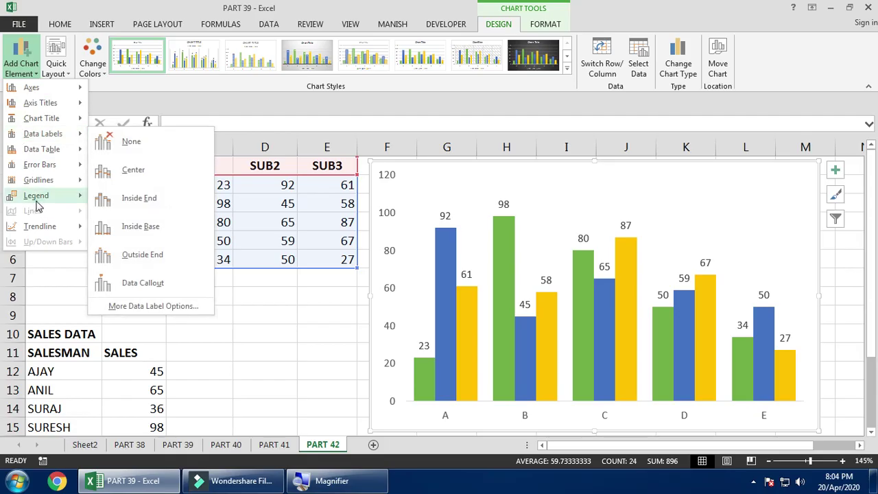
{"action": "mouse_move", "coordinate": [12, 196]}
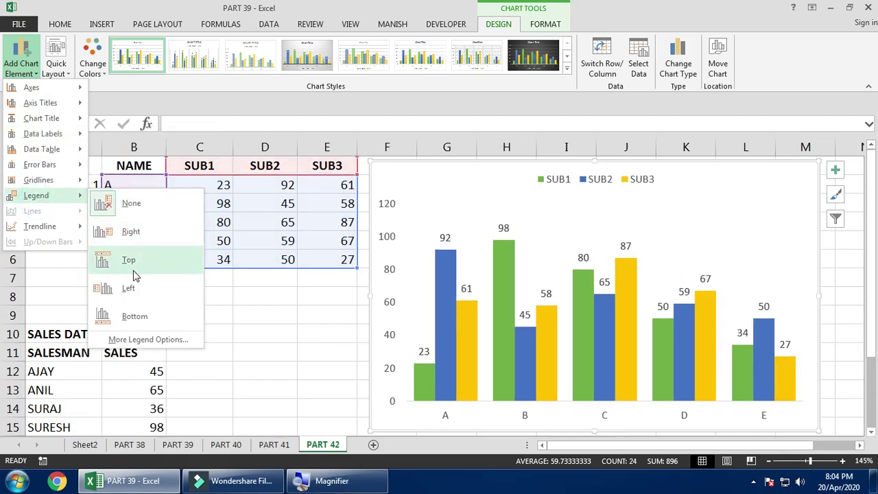
{"action": "left_click", "coordinate": [136, 318]}
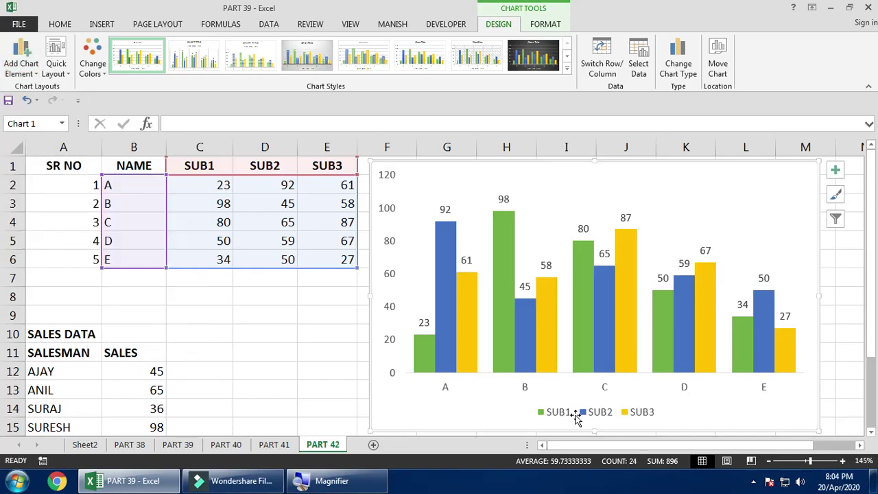
- Preview the chart title placements, and set the data labels to the Outside End position
{"action": "left_click", "coordinate": [20, 68]}
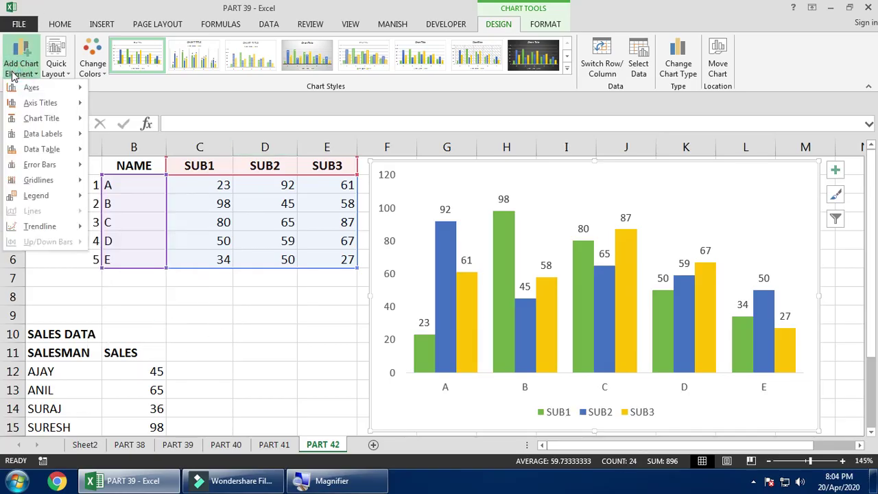
{"action": "mouse_move", "coordinate": [29, 120]}
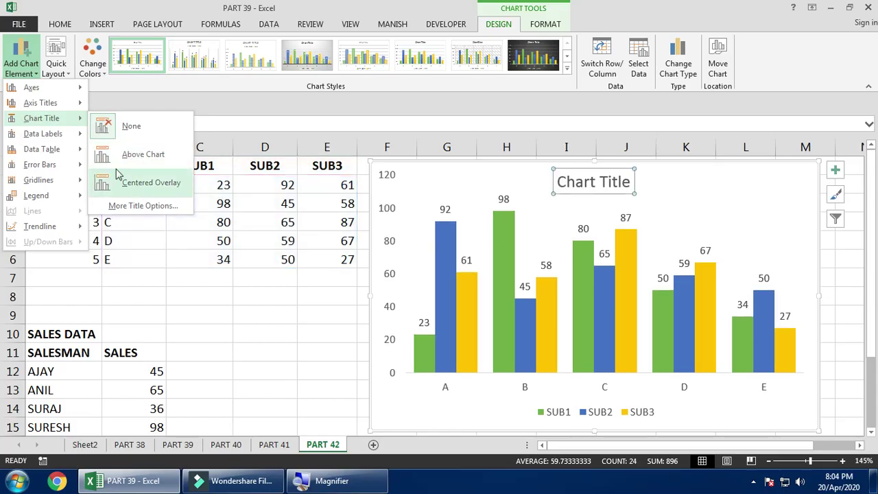
{"action": "mouse_move", "coordinate": [57, 137]}
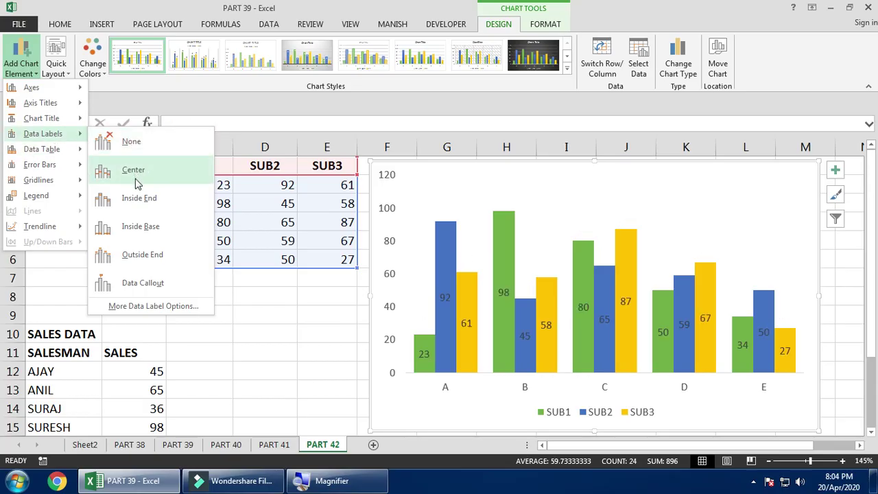
{"action": "left_click", "coordinate": [142, 261]}
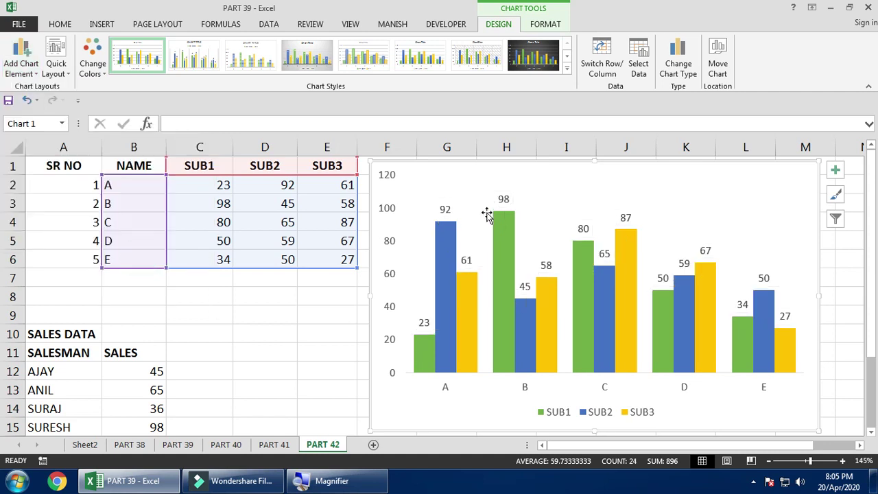
- Preview the error bar, gridline, legend and axis options among the chart elements without keeping any of them
{"action": "left_click", "coordinate": [22, 60]}
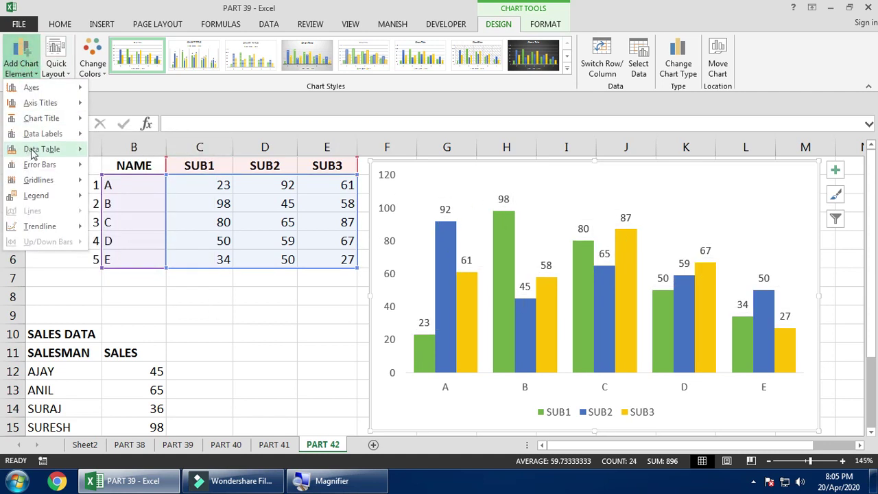
{"action": "mouse_move", "coordinate": [32, 152]}
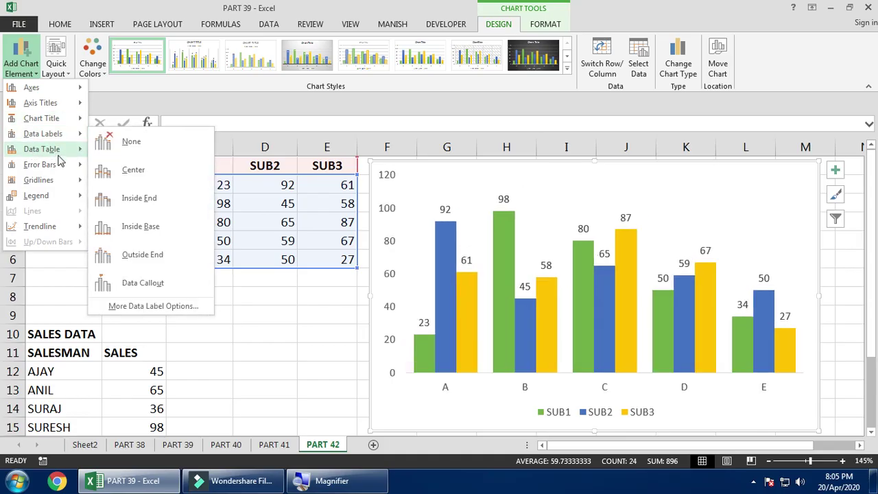
{"action": "mouse_move", "coordinate": [61, 164]}
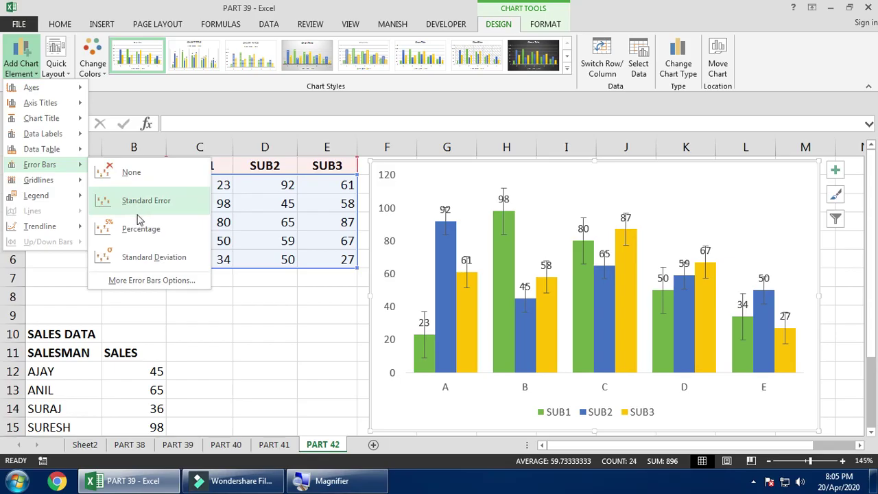
{"action": "mouse_move", "coordinate": [38, 180]}
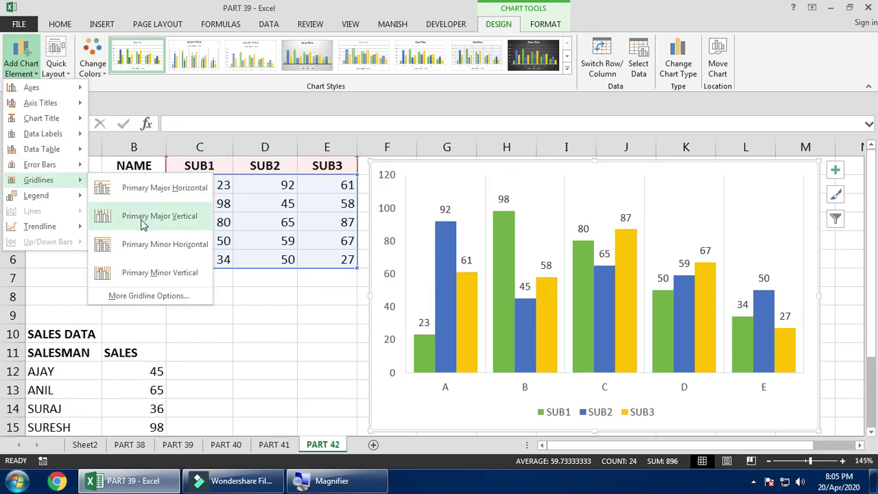
{"action": "left_click", "coordinate": [138, 215]}
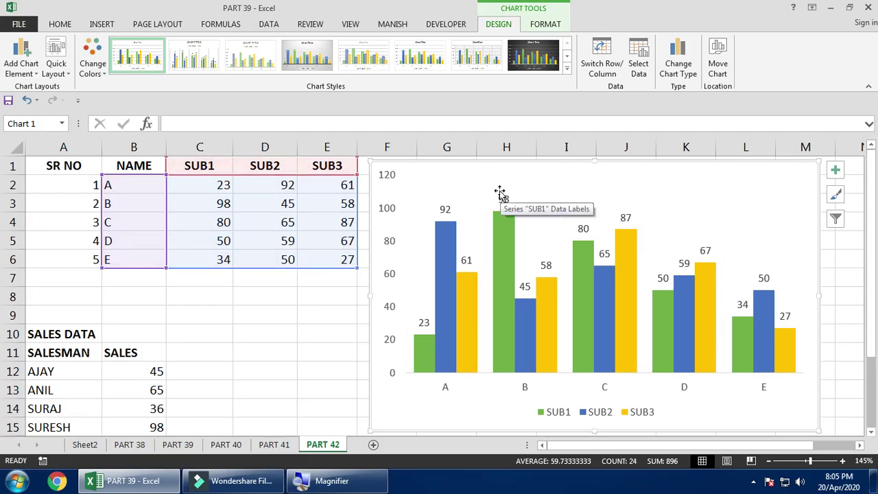
{"action": "left_click", "coordinate": [20, 68]}
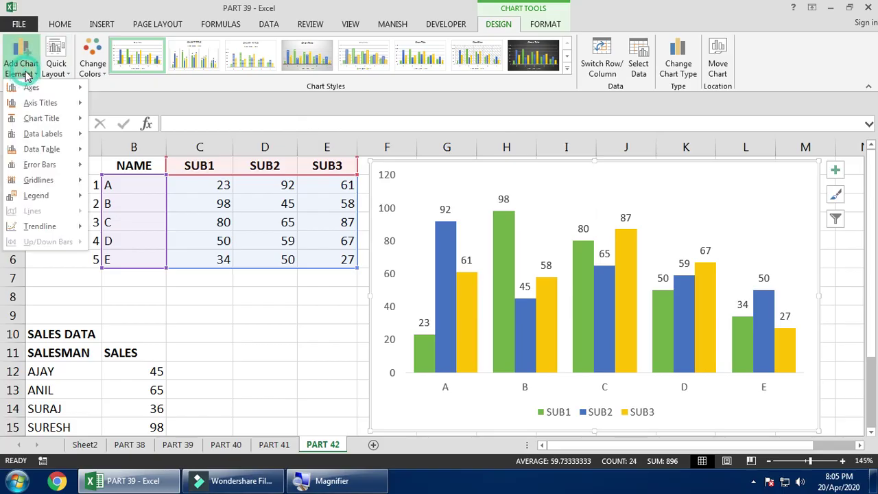
{"action": "mouse_move", "coordinate": [61, 196]}
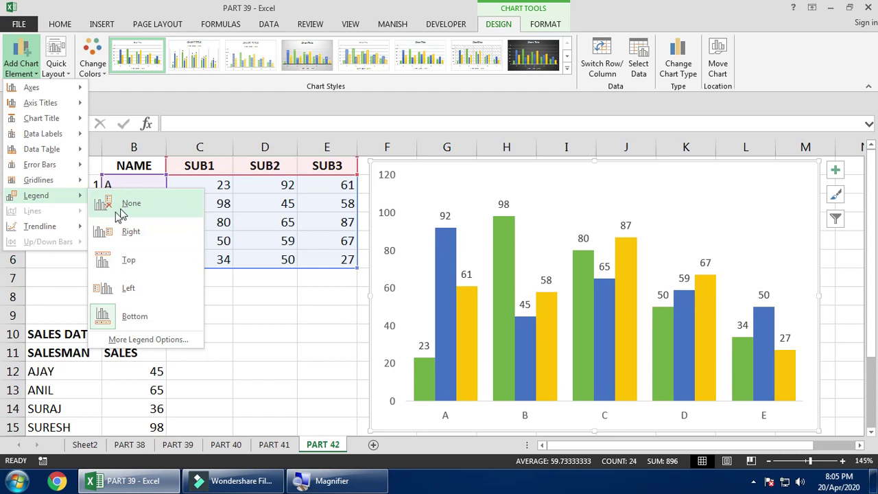
{"action": "mouse_move", "coordinate": [42, 91]}
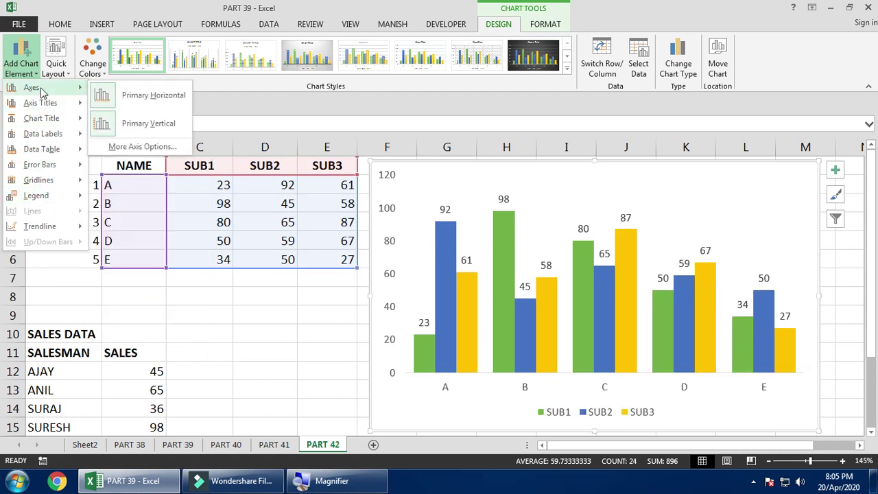
{"action": "left_click", "coordinate": [559, 176]}
- Move the chart over the marks table and give its legend a near-black fill with white text
{"action": "left_click_drag", "start_coordinate": [569, 173], "coordinate": [414, 193]}
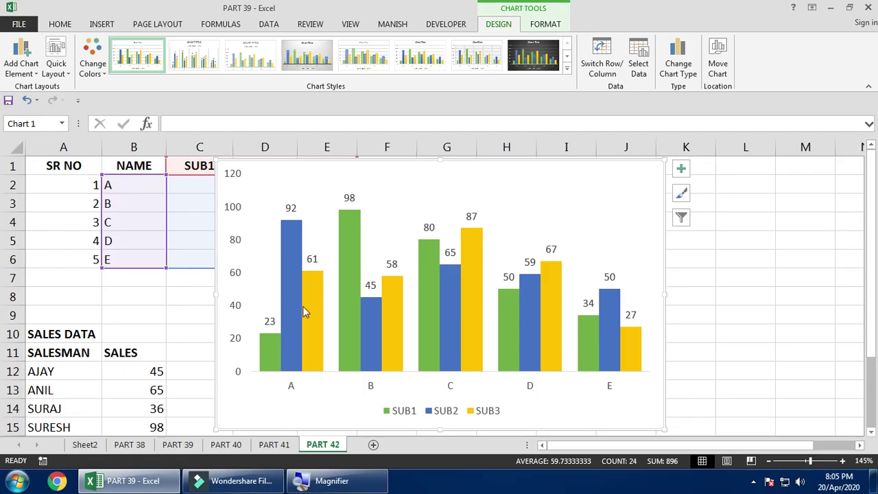
{"action": "left_click", "coordinate": [440, 412]}
{"action": "left_click", "coordinate": [60, 24]}
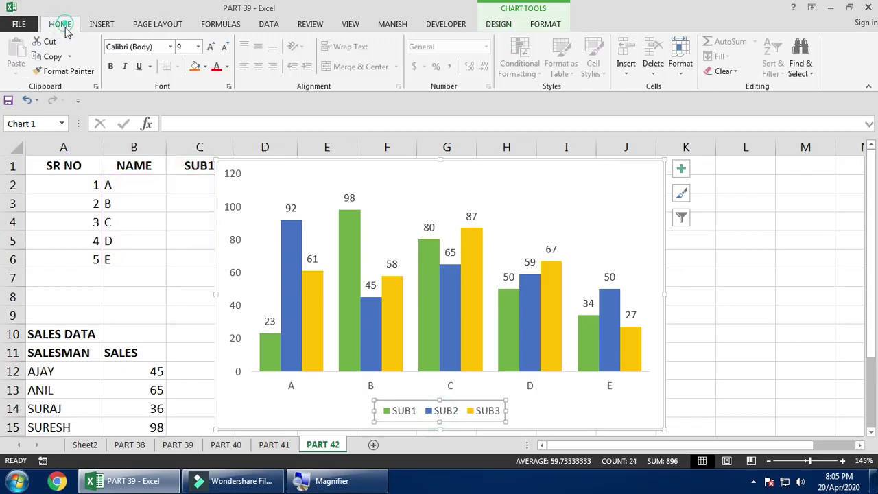
{"action": "left_click", "coordinate": [205, 66]}
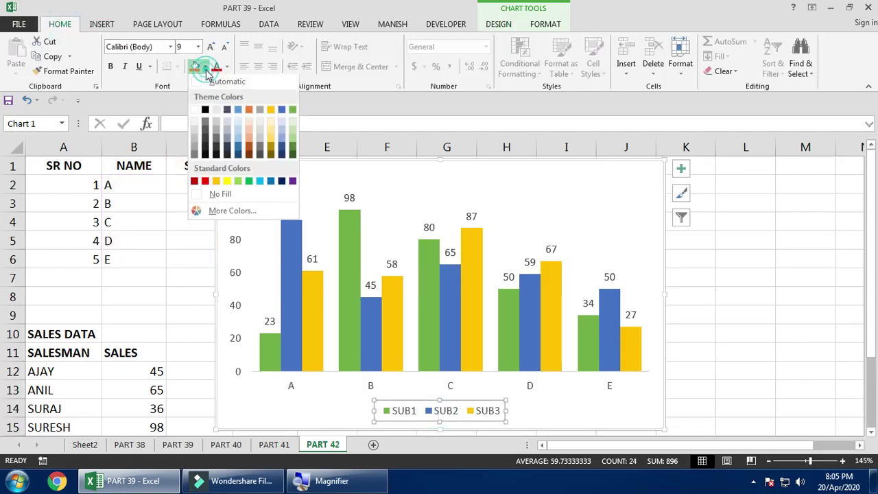
{"action": "left_click", "coordinate": [208, 149]}
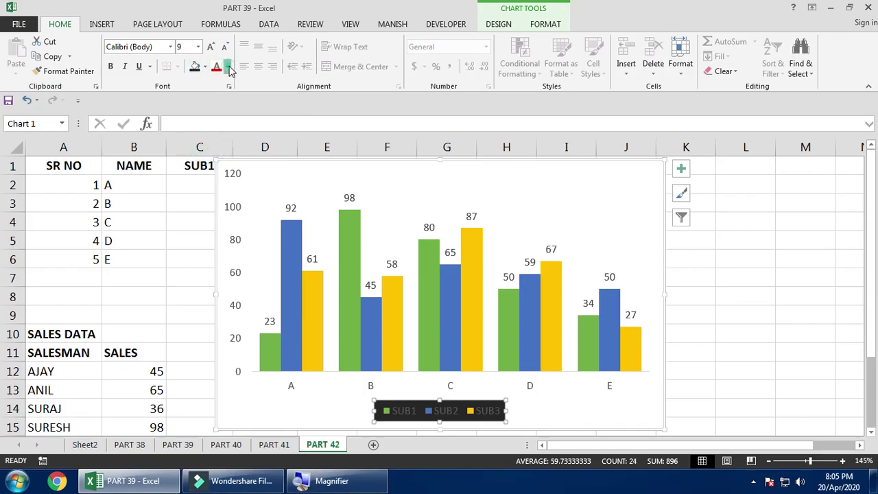
{"action": "left_click", "coordinate": [227, 67]}
{"action": "left_click", "coordinate": [216, 113]}
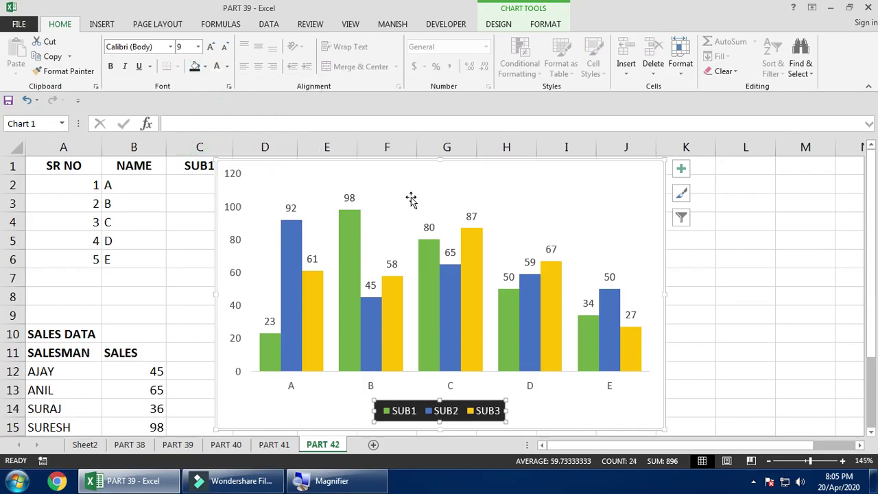
- Apply the same near-black fill and white text to the SUB1 data labels
{"action": "left_click", "coordinate": [349, 197]}
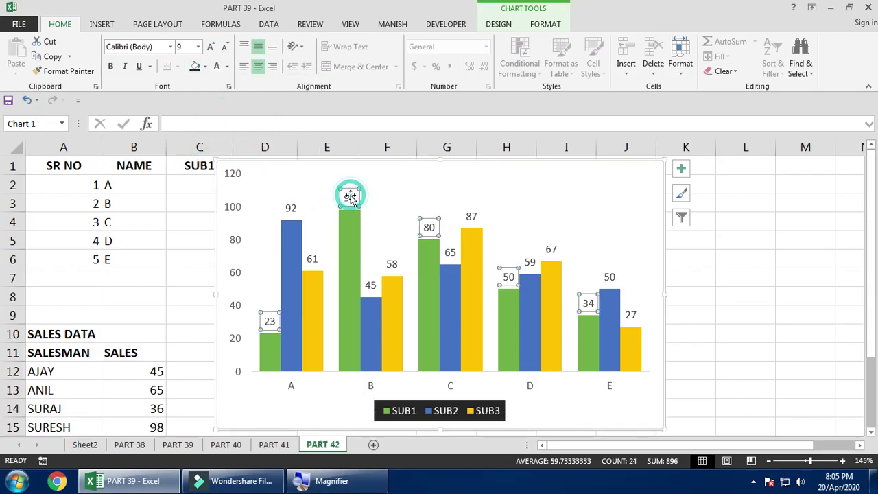
{"action": "left_click", "coordinate": [195, 66]}
{"action": "left_click", "coordinate": [216, 66]}
- Give the SUB2 data labels a light blue fill and white text
{"action": "left_click", "coordinate": [293, 209]}
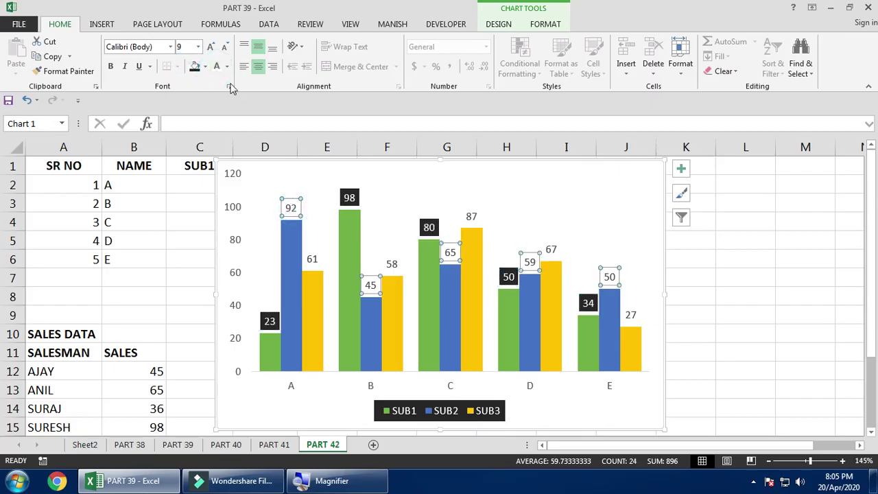
{"action": "left_click", "coordinate": [205, 66]}
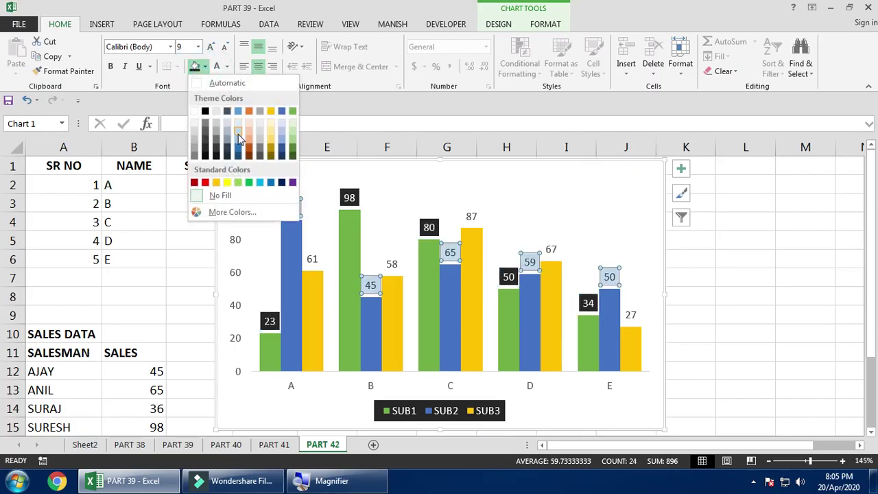
{"action": "left_click", "coordinate": [237, 130]}
{"action": "left_click", "coordinate": [216, 65]}
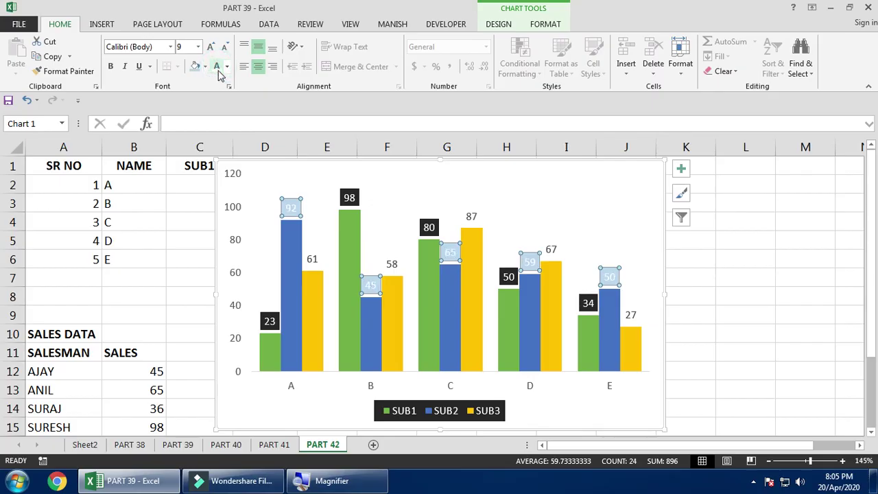
{"action": "left_click", "coordinate": [751, 280]}
- Move the chart back beside the marks table so that it starts near column F and row 1
{"action": "left_click", "coordinate": [610, 175]}
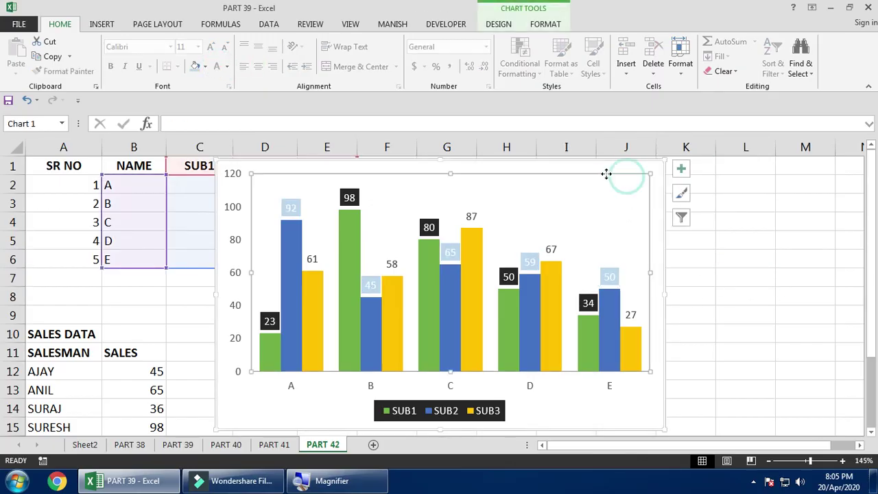
{"action": "left_click_drag", "start_coordinate": [593, 167], "coordinate": [724, 167]}
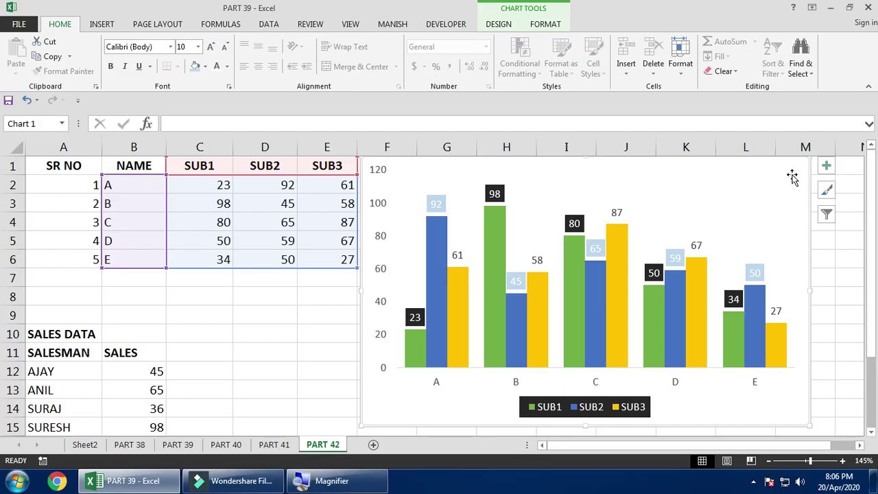
{"action": "left_click_drag", "start_coordinate": [802, 181], "coordinate": [804, 197]}
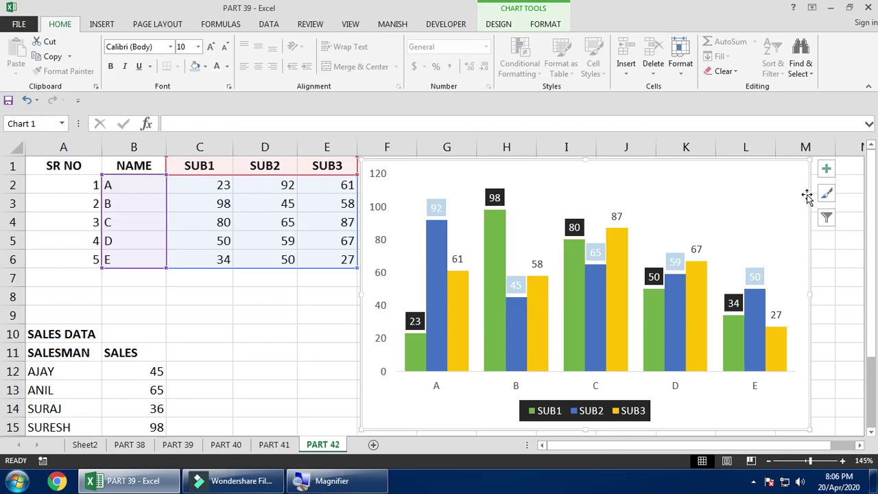
- Start a picture fill from a file for the chart area and open the Images for Photoshop folder on the Desktop
{"action": "left_click", "coordinate": [499, 24]}
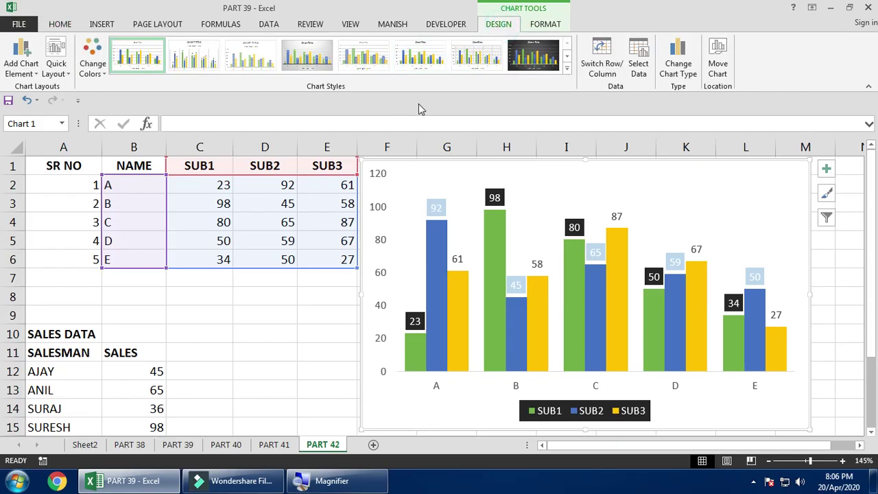
{"action": "left_click", "coordinate": [545, 24]}
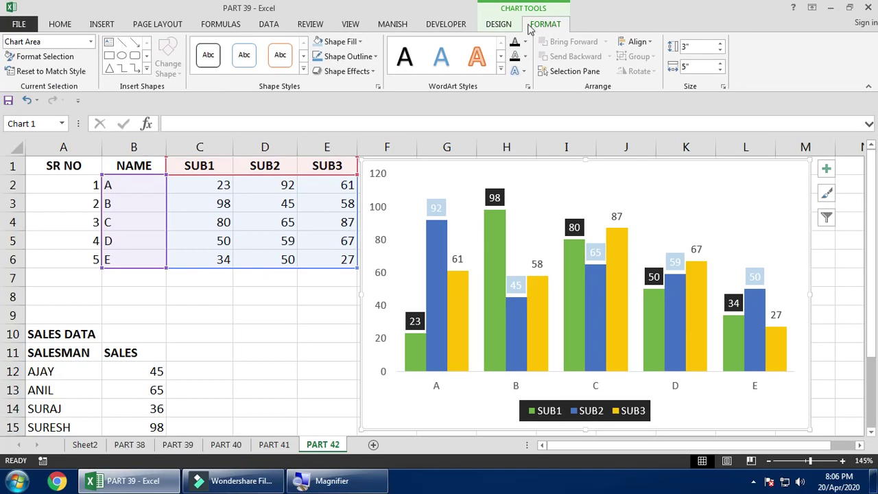
{"action": "left_click", "coordinate": [336, 42]}
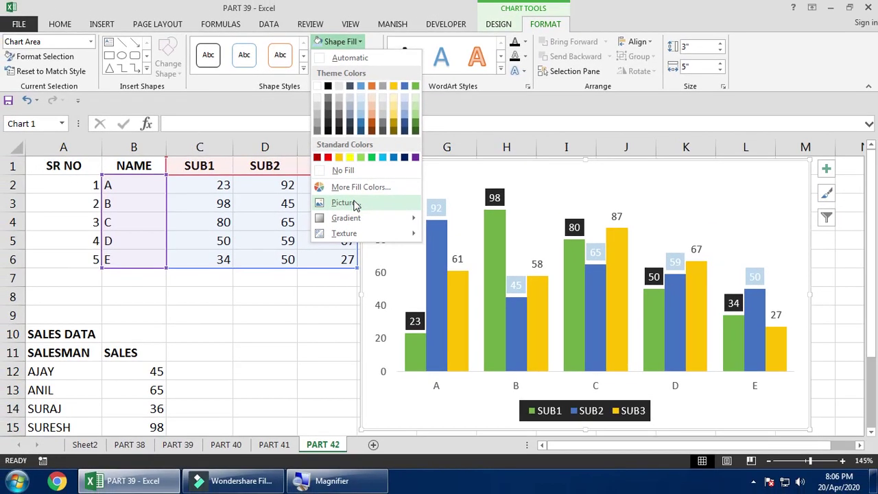
{"action": "left_click", "coordinate": [349, 203]}
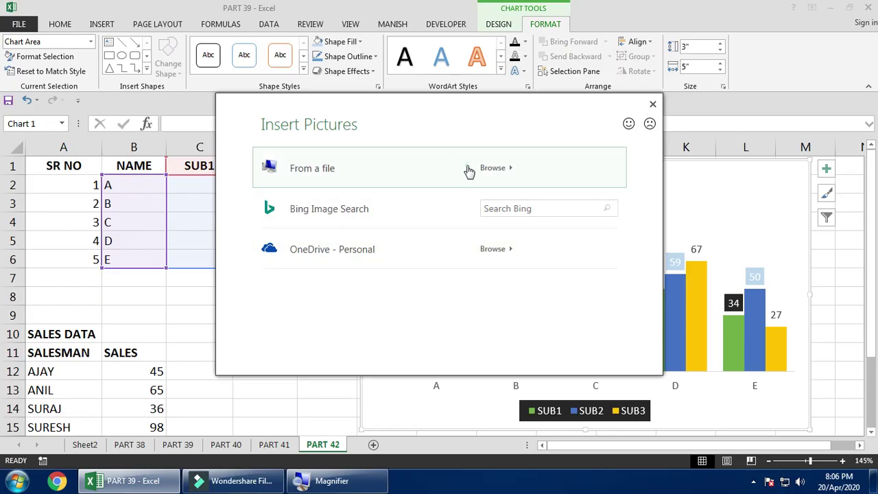
{"action": "left_click", "coordinate": [468, 171]}
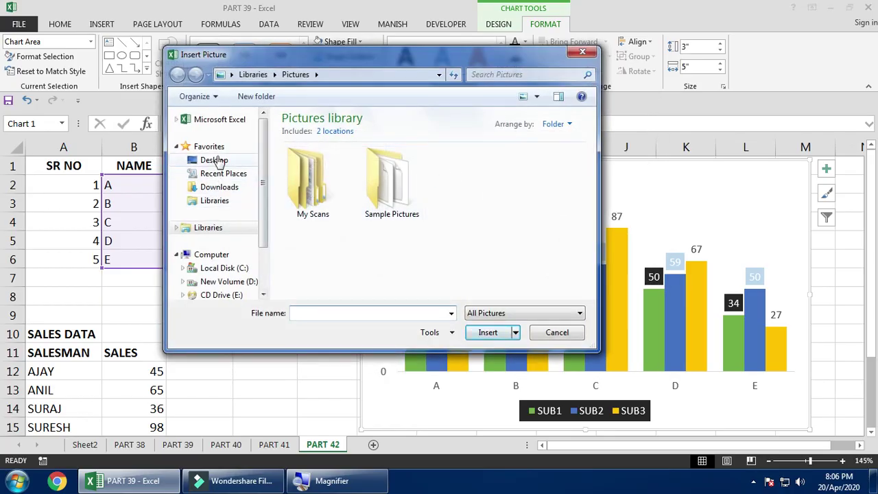
{"action": "left_click", "coordinate": [214, 159]}
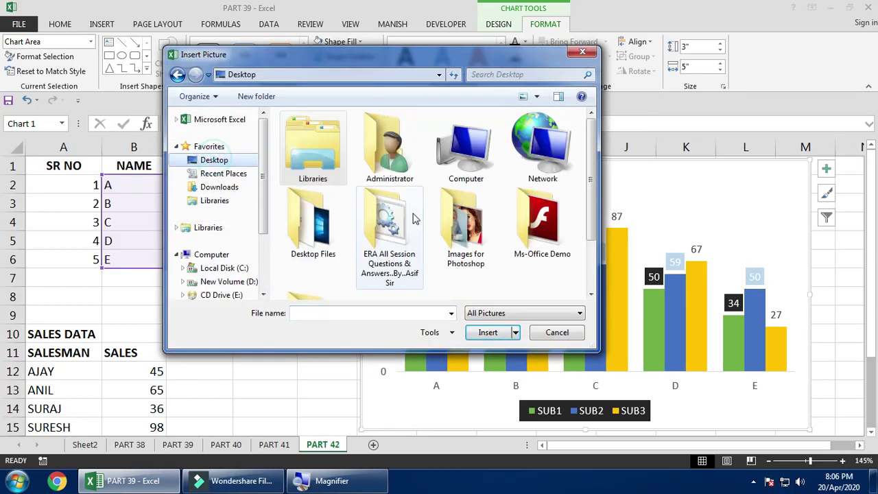
{"action": "double_click", "coordinate": [453, 235]}
- Fill the chart area with the picture ativha-sarees-georgette-bollywood-designer-saree-wi-product
{"action": "scroll", "coordinate": [415, 243], "scroll_direction": "down", "scroll_amount": 10}
{"action": "scroll", "coordinate": [415, 243], "scroll_direction": "down", "scroll_amount": 10}
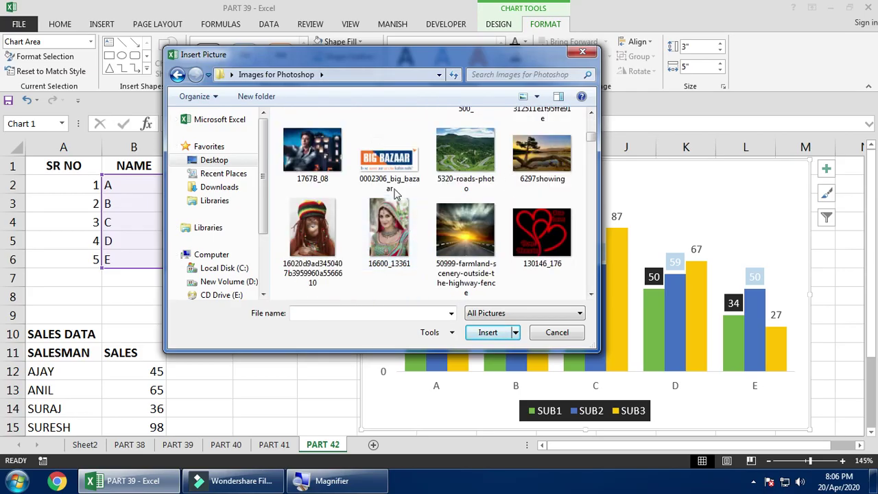
{"action": "left_click", "coordinate": [393, 192]}
{"action": "scroll", "coordinate": [392, 206], "scroll_direction": "down", "scroll_amount": 10}
{"action": "scroll", "coordinate": [391, 214], "scroll_direction": "down", "scroll_amount": 10}
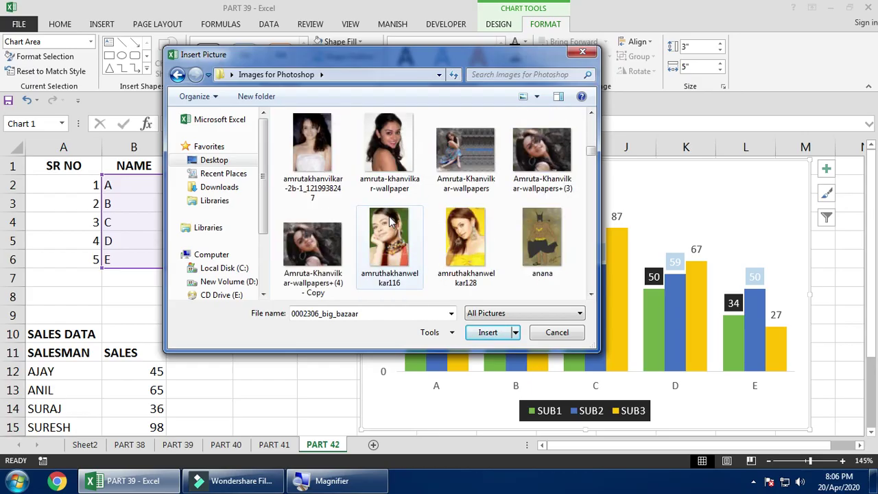
{"action": "scroll", "coordinate": [389, 223], "scroll_direction": "down", "scroll_amount": 5}
{"action": "left_click", "coordinate": [310, 227]}
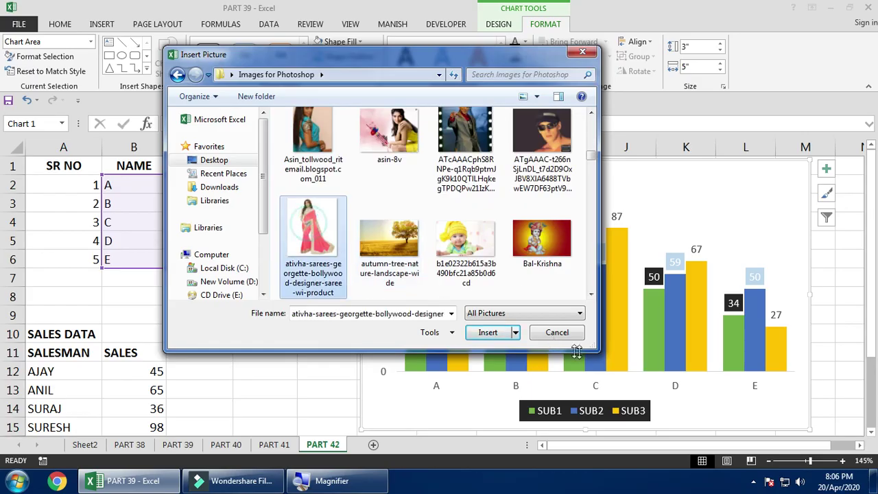
{"action": "left_click", "coordinate": [490, 332]}
{"action": "mouse_move", "coordinate": [499, 330]}
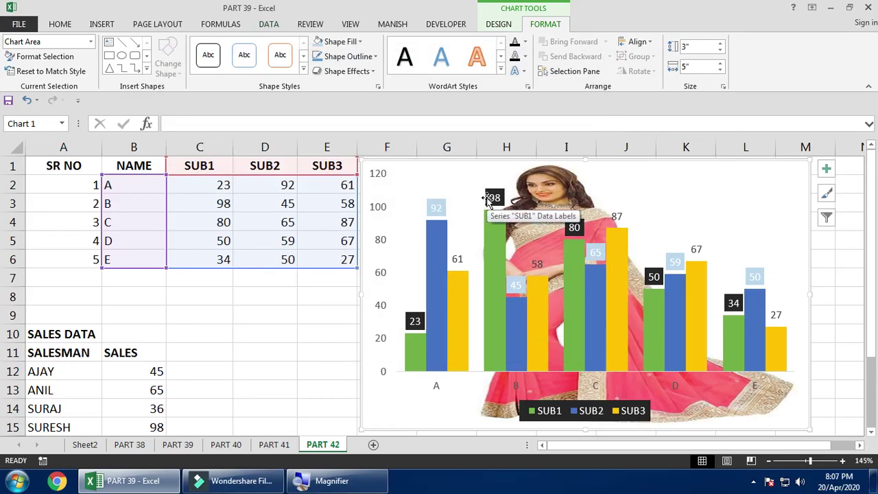
- Fill the chart area with standard yellow and preview the preset shape styles without applying one
{"action": "left_click", "coordinate": [341, 41]}
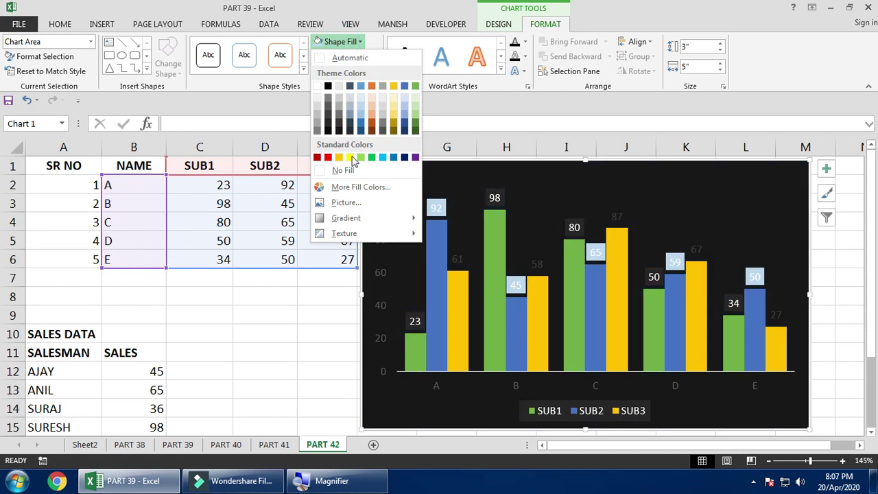
{"action": "left_click", "coordinate": [349, 158]}
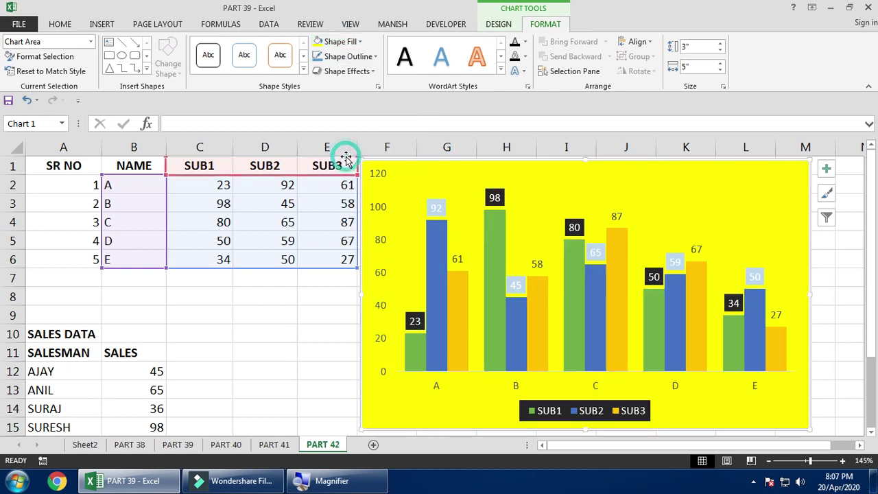
{"action": "left_click", "coordinate": [302, 71]}
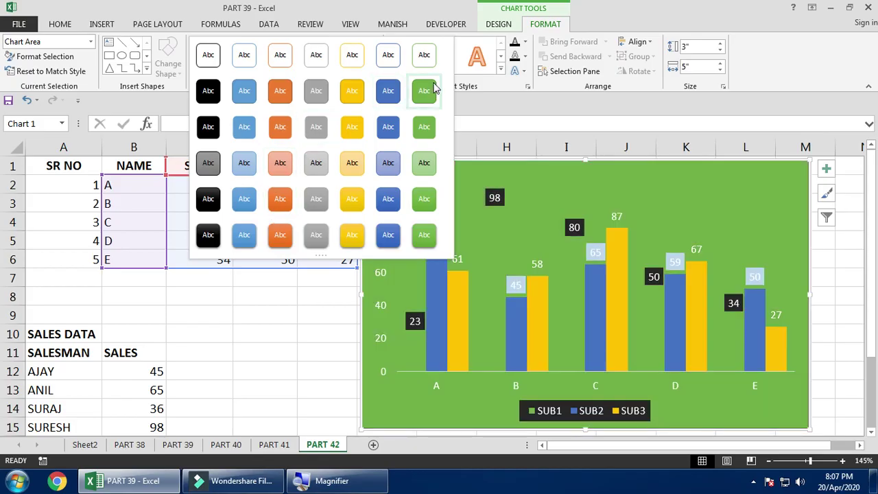
{"action": "left_click", "coordinate": [510, 90]}
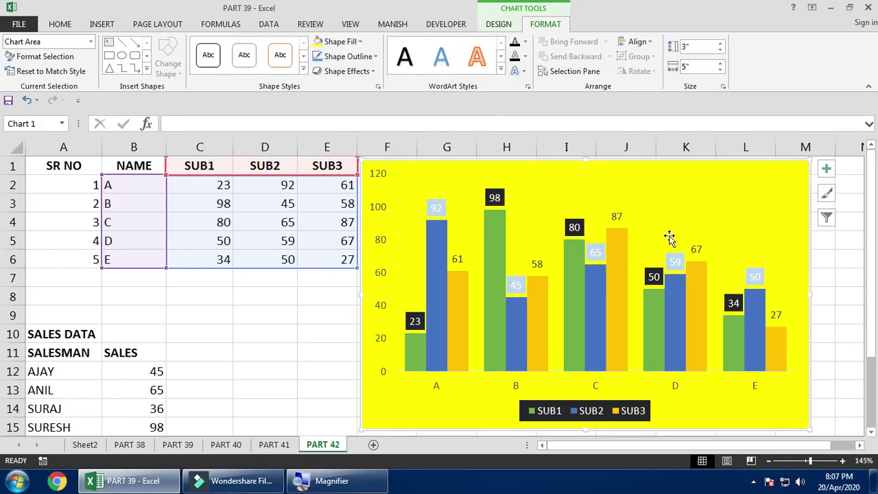
- Select the SALES DATA table of salesmen and their sales, cells A10:B15
{"action": "left_click", "coordinate": [247, 307]}
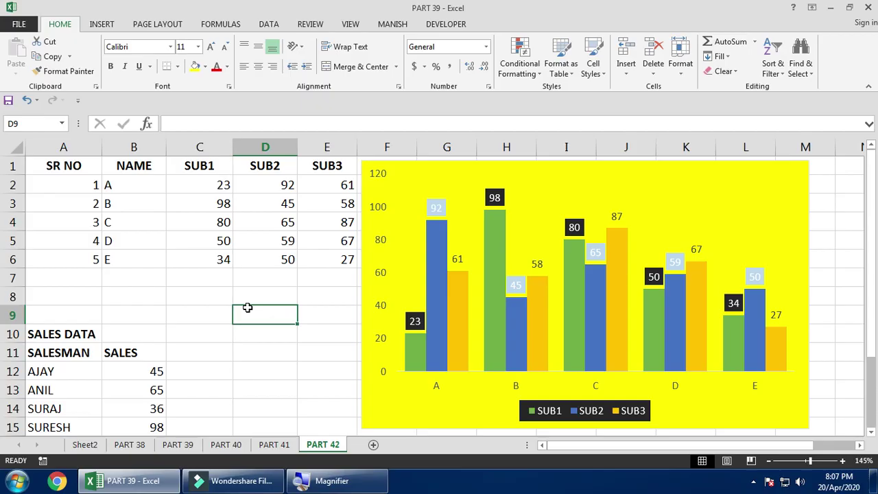
{"action": "left_click", "coordinate": [101, 24]}
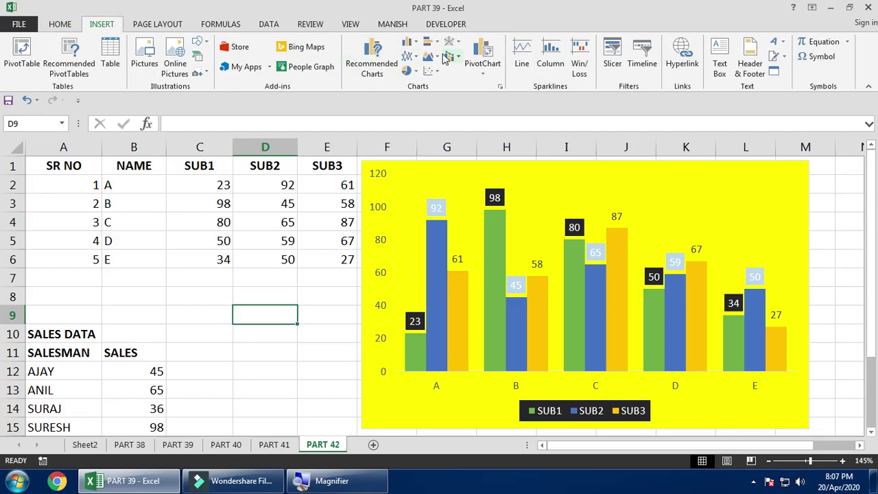
{"action": "left_click", "coordinate": [413, 172]}
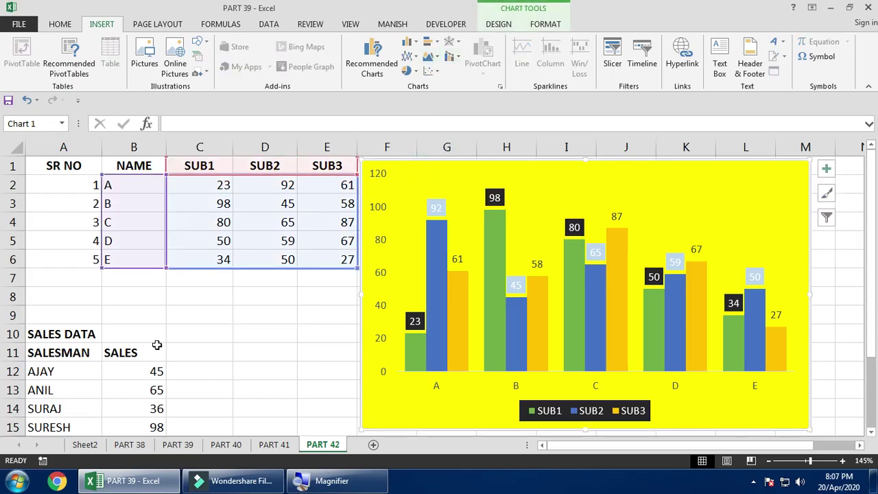
{"action": "left_click", "coordinate": [65, 368]}
{"action": "left_click_drag", "start_coordinate": [41, 336], "coordinate": [139, 370]}
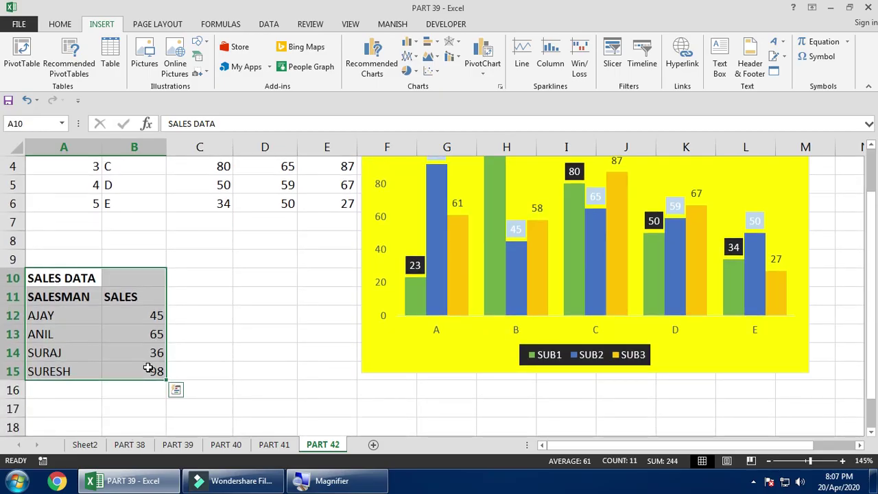